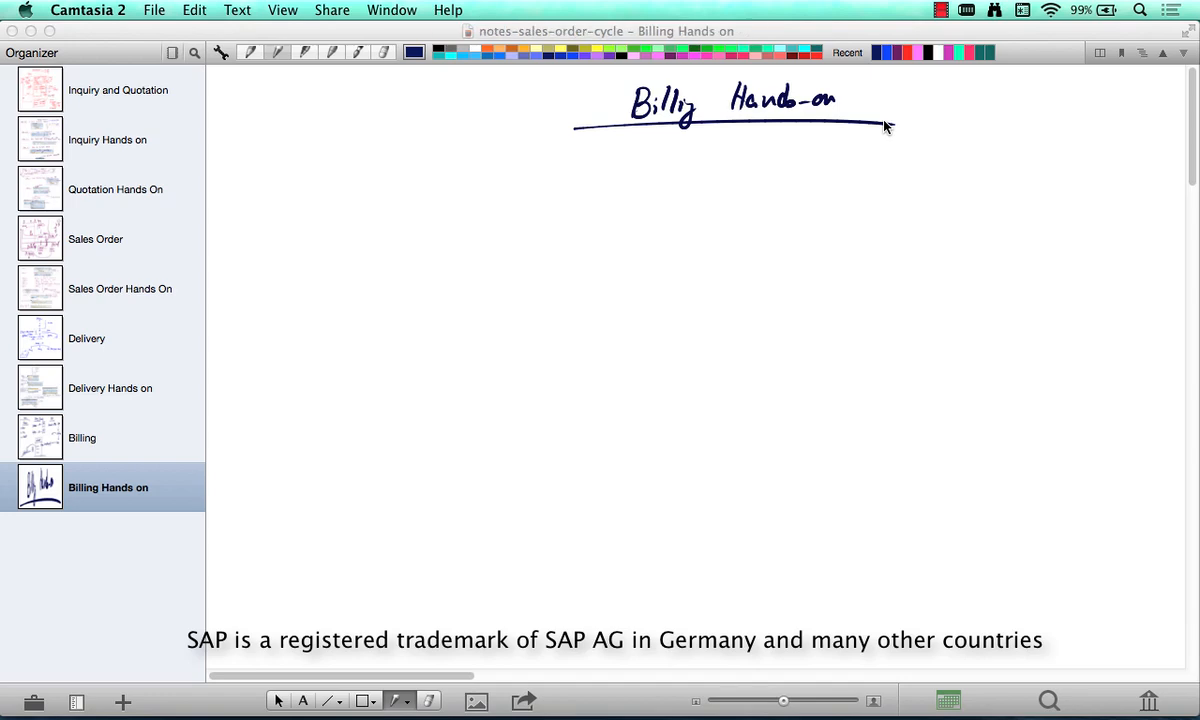
- Switch to SAP, return to the Easy Access menu, and select VF01 - Create under Sales and Distribution > Billing > Billing Document
key(super+Tab)
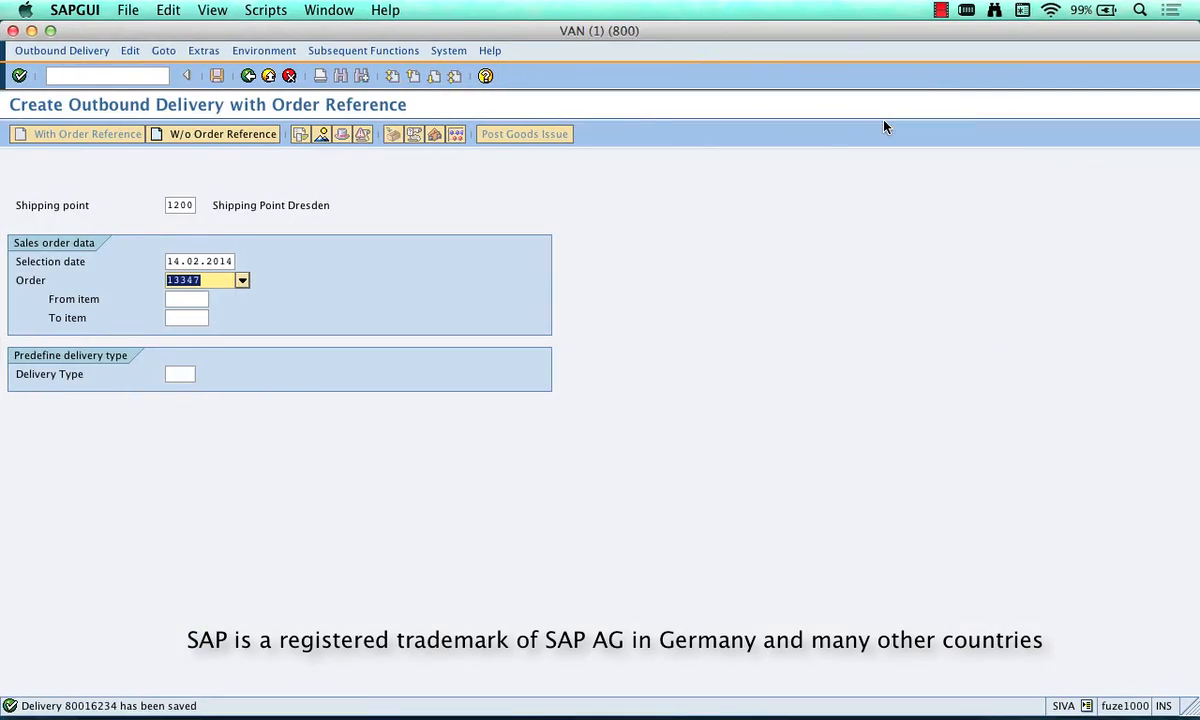
click(250, 80)
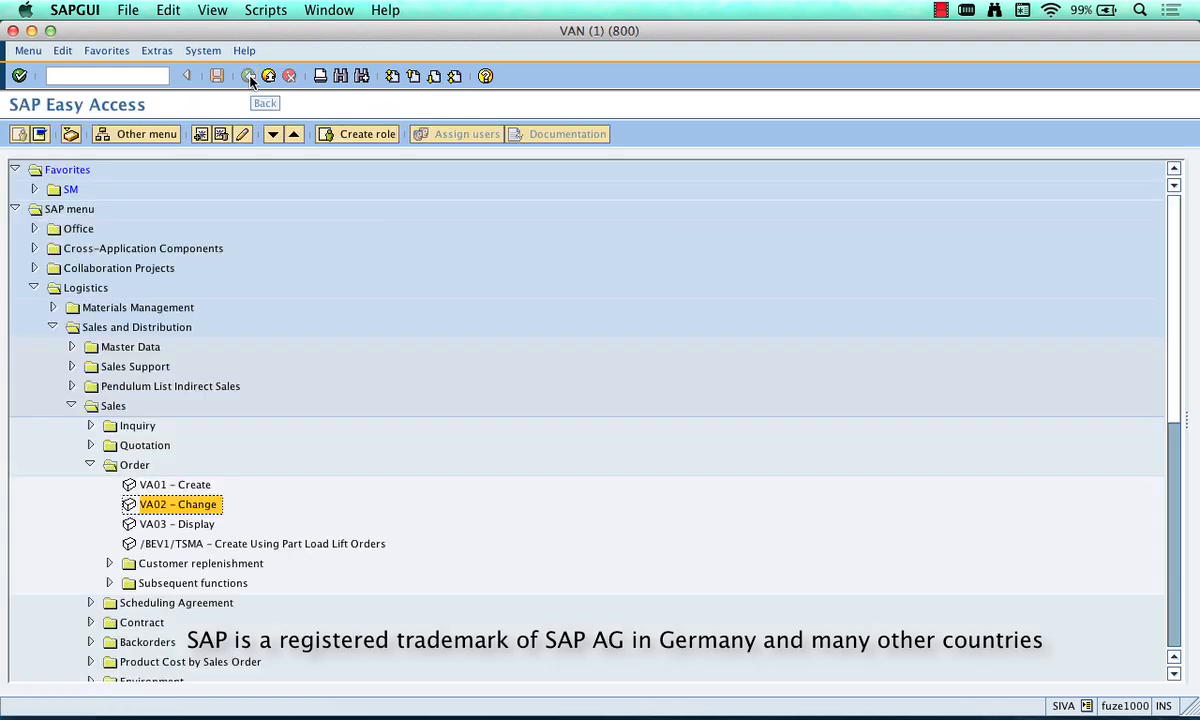
click(71, 406)
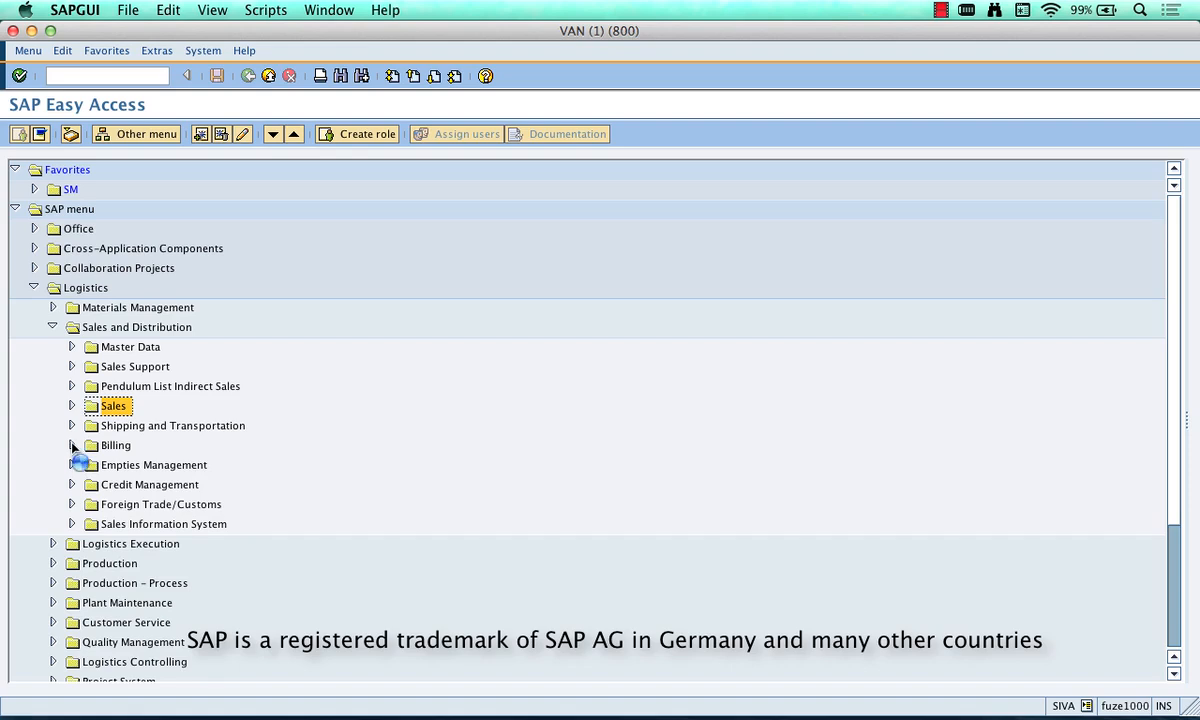
click(71, 445)
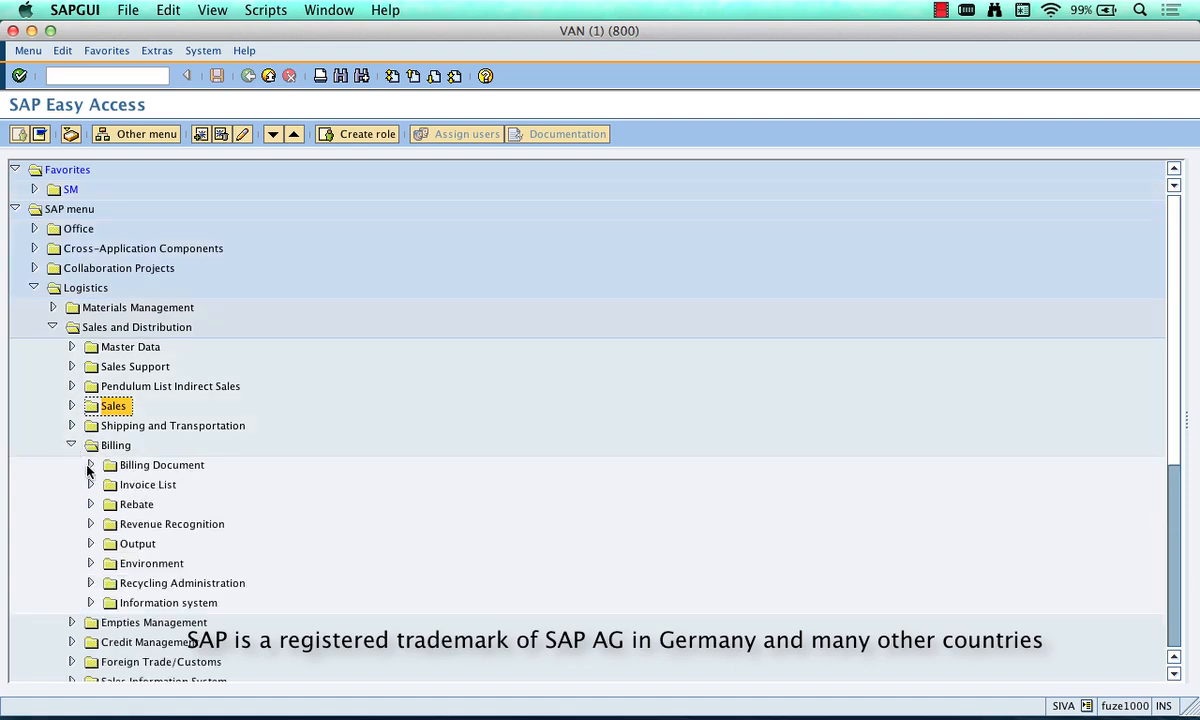
click(90, 465)
click(195, 478)
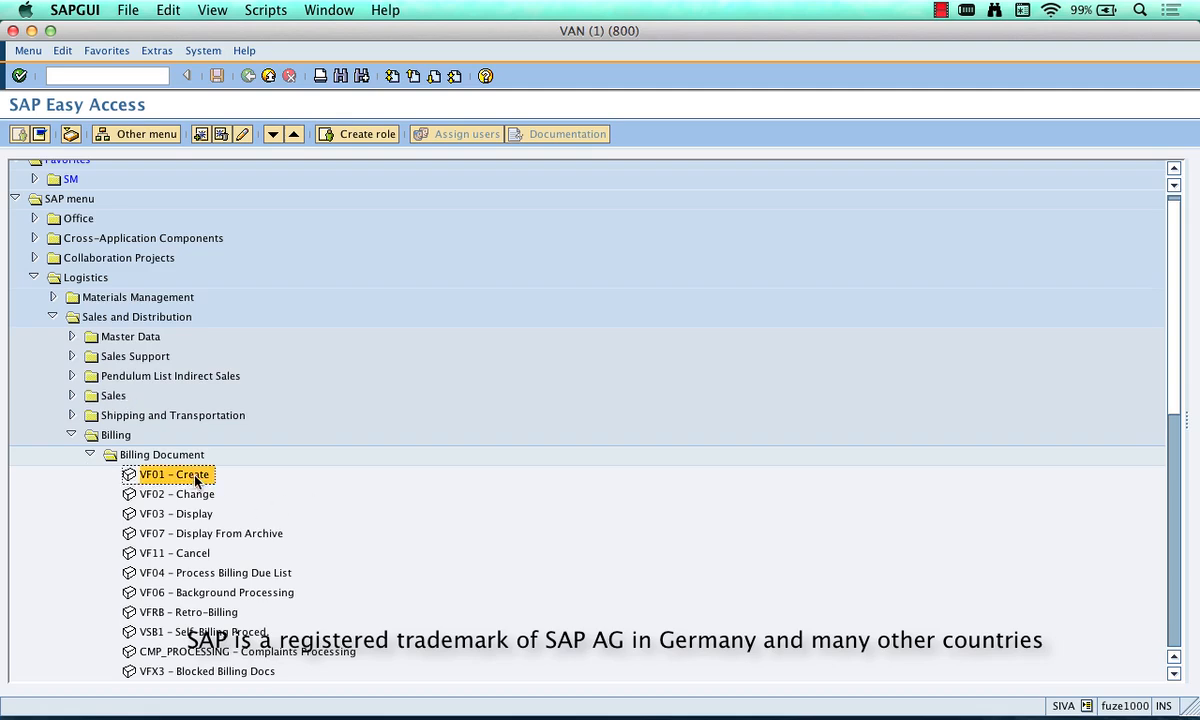
- Capture the menu tree down to VF01 - Create and paste it into the Curio notes below the Billing Hands-on title
key(super+1)
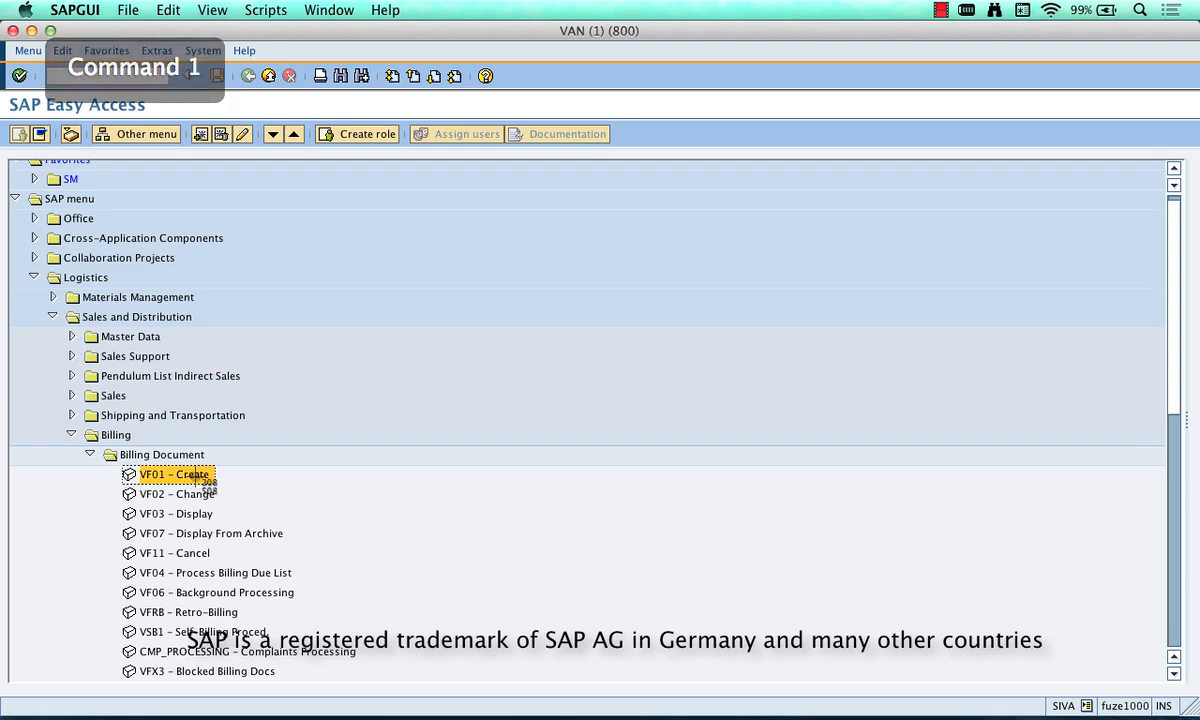
drag(311, 488, 6, 231)
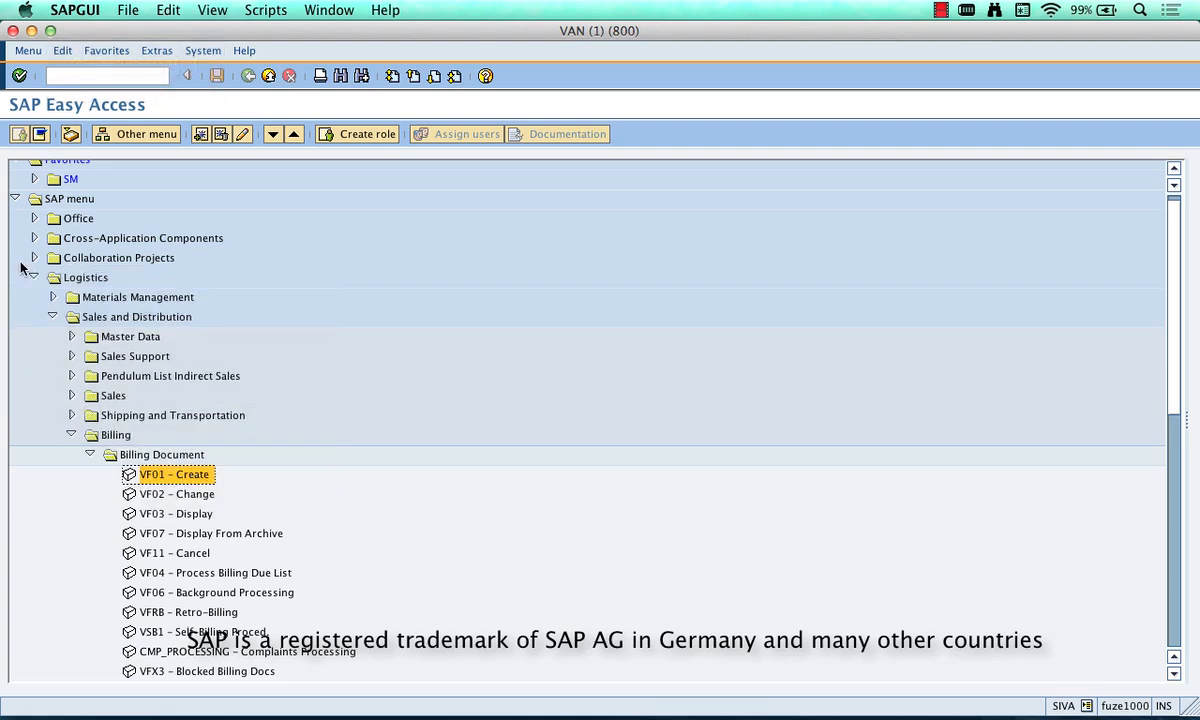
key(alt+super+2)
key(super+Tab)
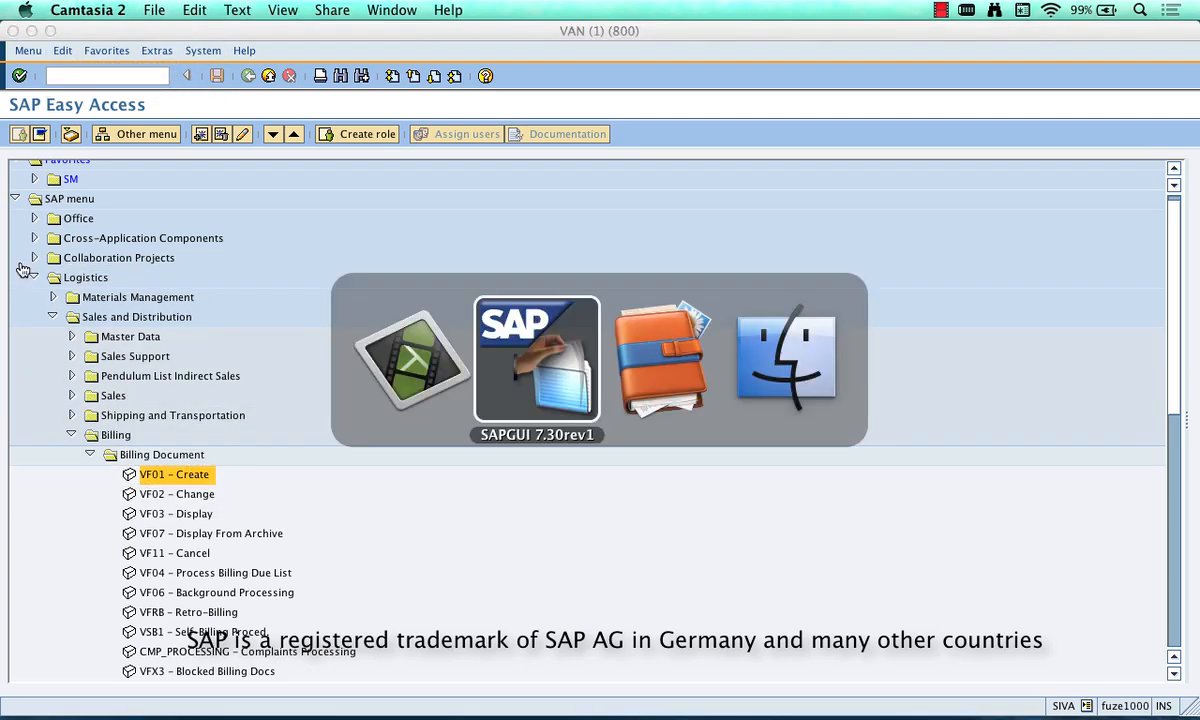
key(super+Tab)
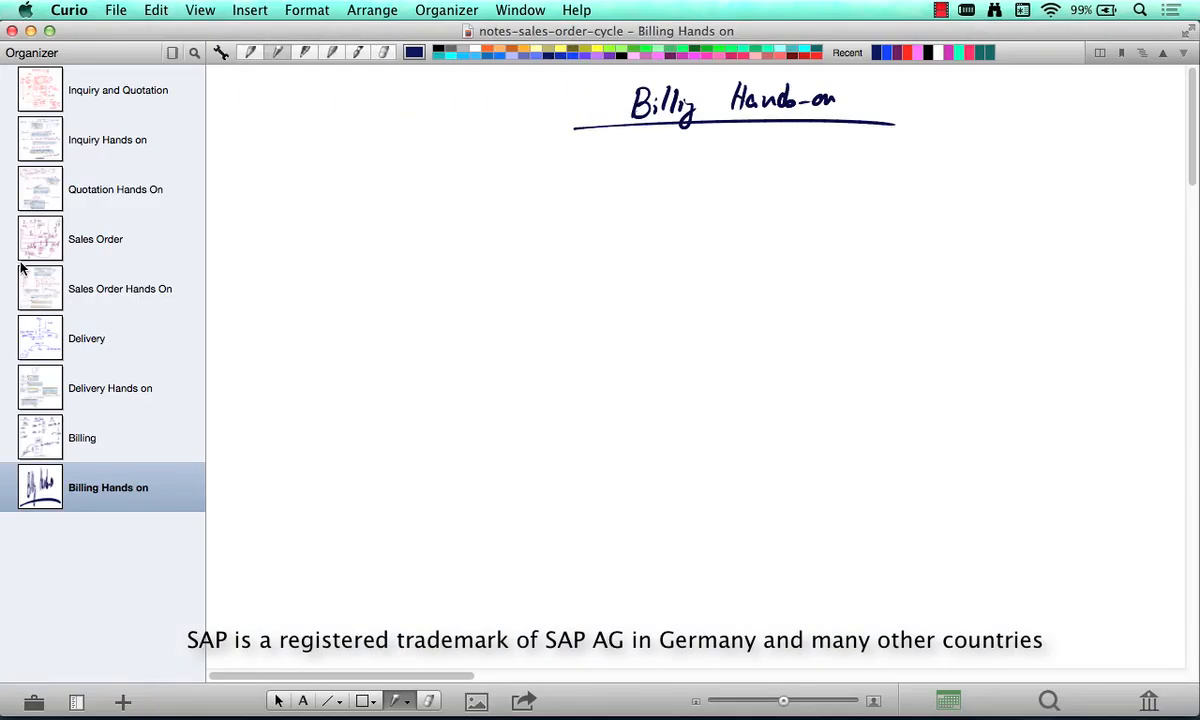
key(super+v)
key(Escape)
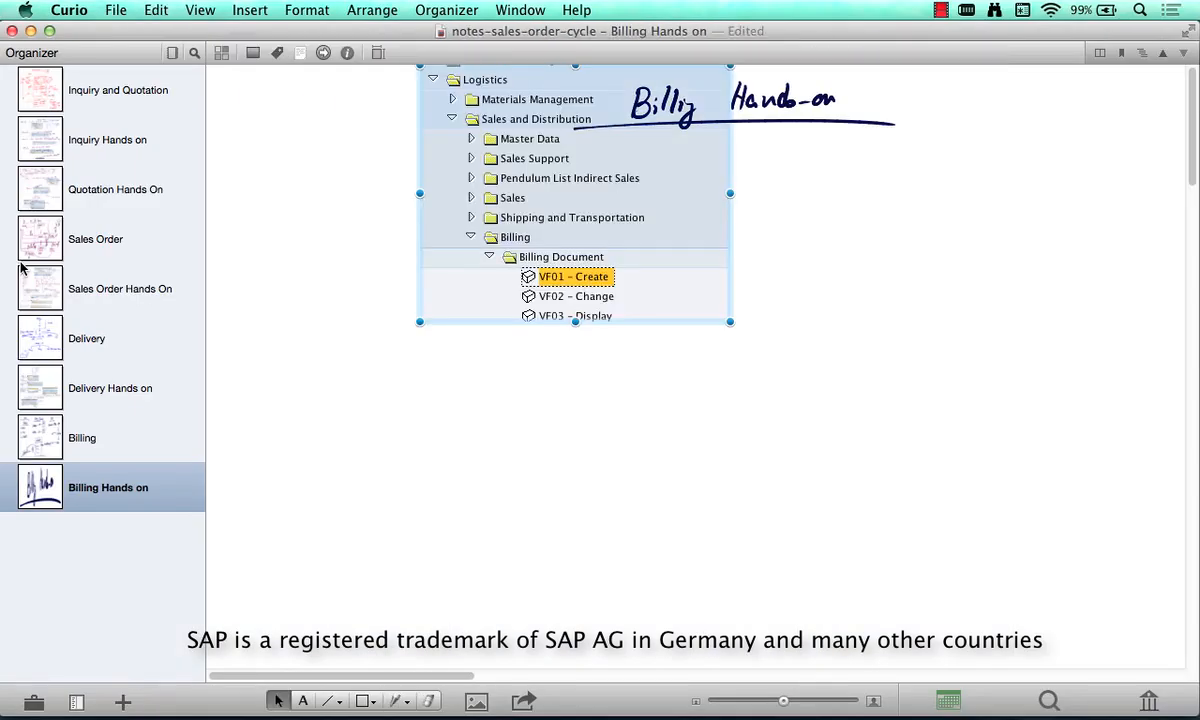
mouse_move(610, 220)
mouse_down()
mouse_move(642, 333)
mouse_move(594, 322)
mouse_move(601, 335)
mouse_up()
- Handwrite an underlined "Step 1" heading beside the pasted menu tree capture
key(Escape)
mouse_move(256, 186)
mouse_down()
mouse_move(242, 210)
mouse_move(283, 206)
mouse_up()
mouse_move(287, 190)
mouse_down()
mouse_move(290, 218)
mouse_move(299, 203)
mouse_up()
drag(321, 190, 323, 210)
drag(221, 231, 377, 215)
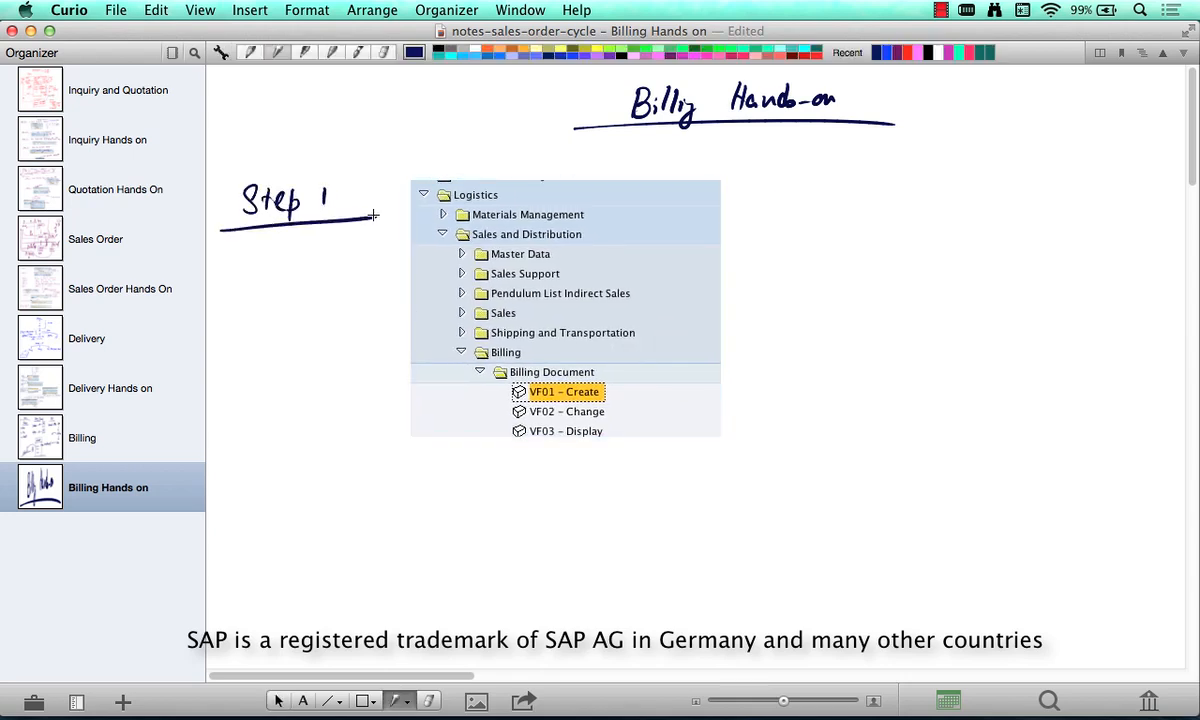
- Draw an arrow pointing at VF01 - Create and handwrite "[VF01]" under the Step 1 heading
mouse_move(660, 391)
mouse_down()
mouse_move(622, 393)
mouse_move(636, 401)
mouse_up()
mouse_move(268, 254)
mouse_down()
mouse_move(272, 302)
mouse_move(282, 261)
mouse_move(286, 286)
mouse_up()
mouse_move(287, 266)
mouse_down()
mouse_move(314, 266)
mouse_move(307, 292)
mouse_move(333, 292)
mouse_up()
drag(340, 258, 338, 306)
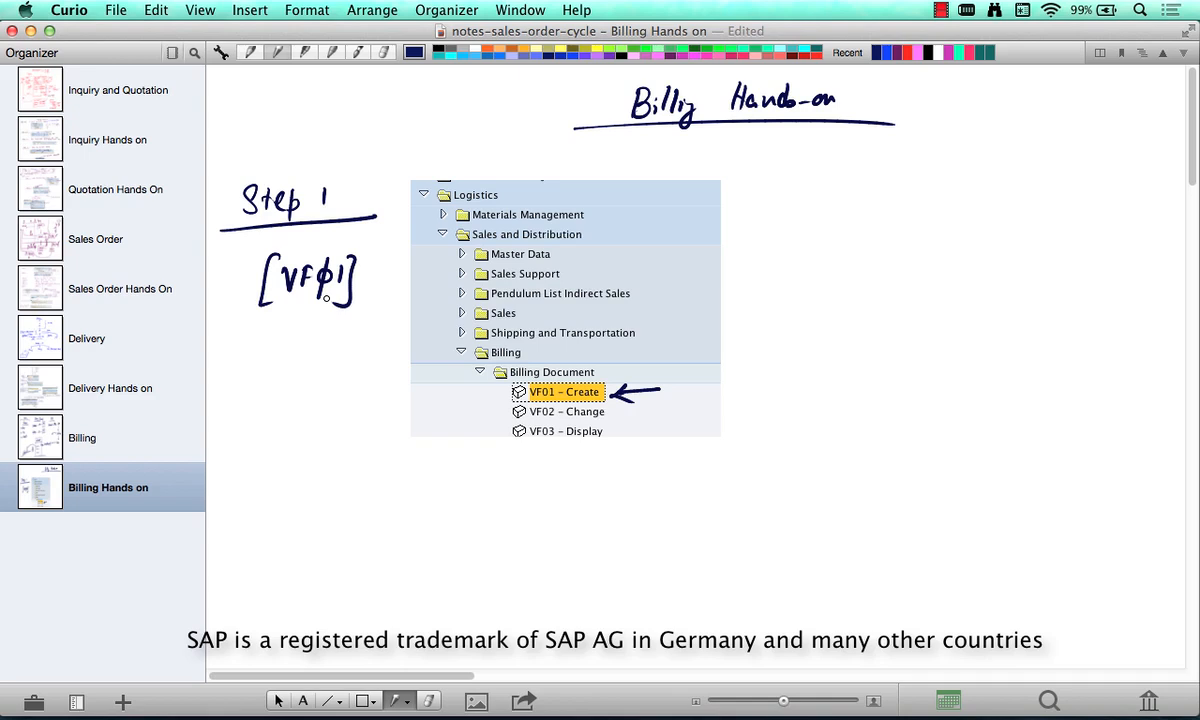
- Handwrite an underlined "Step 2" heading in the empty area below the menu tree capture
scroll(326, 298, down, 5)
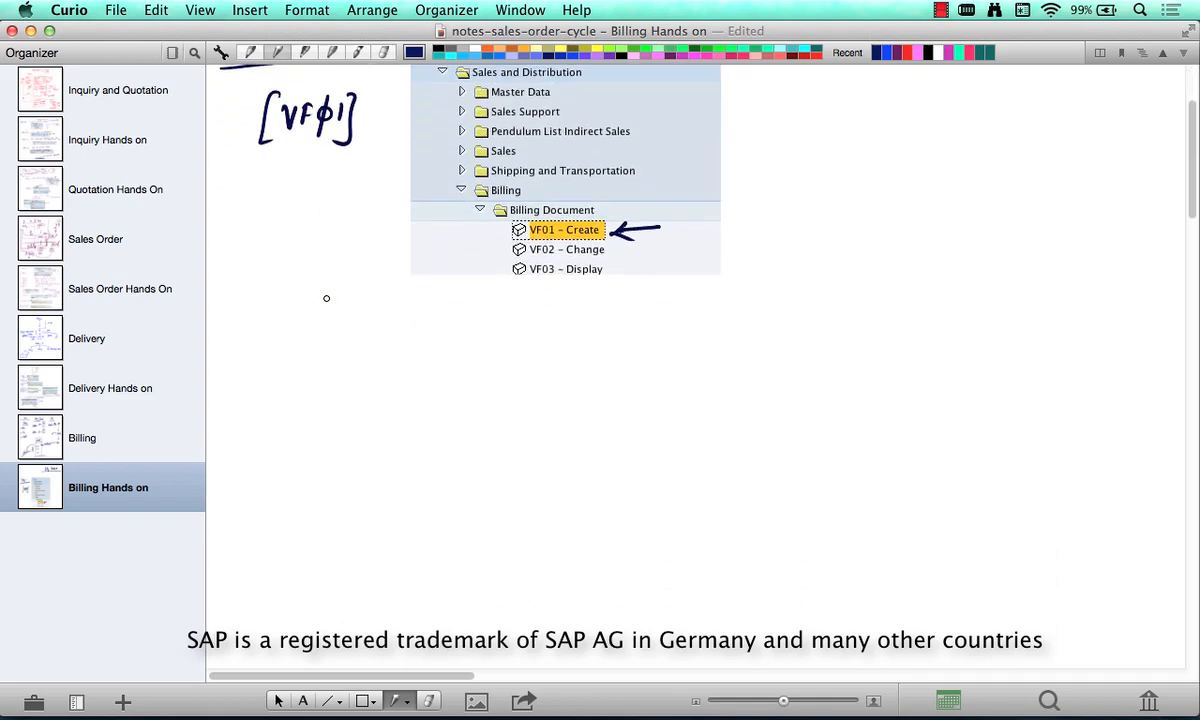
mouse_move(266, 378)
mouse_down()
mouse_move(256, 404)
mouse_move(296, 392)
mouse_up()
mouse_move(294, 386)
mouse_down()
mouse_move(297, 421)
mouse_move(332, 405)
mouse_up()
drag(240, 428, 375, 418)
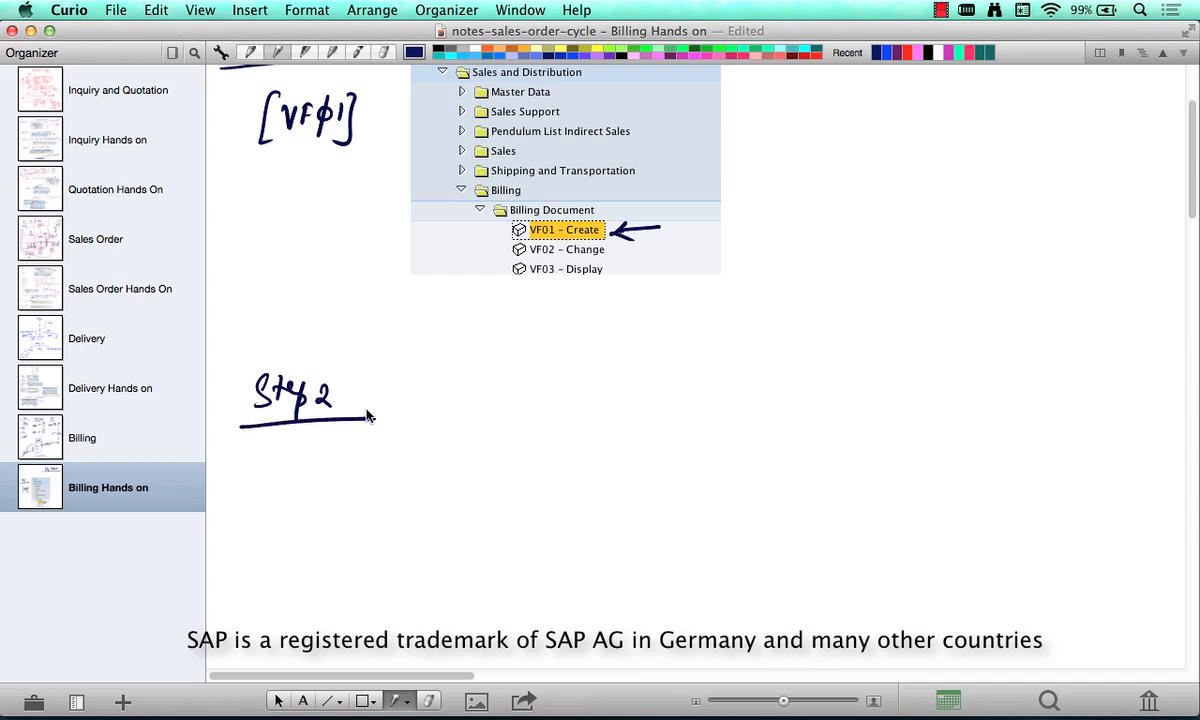
- Open VF01 - Create in SAP and capture the upper part of the Create Billing Document screen, including the document number entry
key(super+Tab)
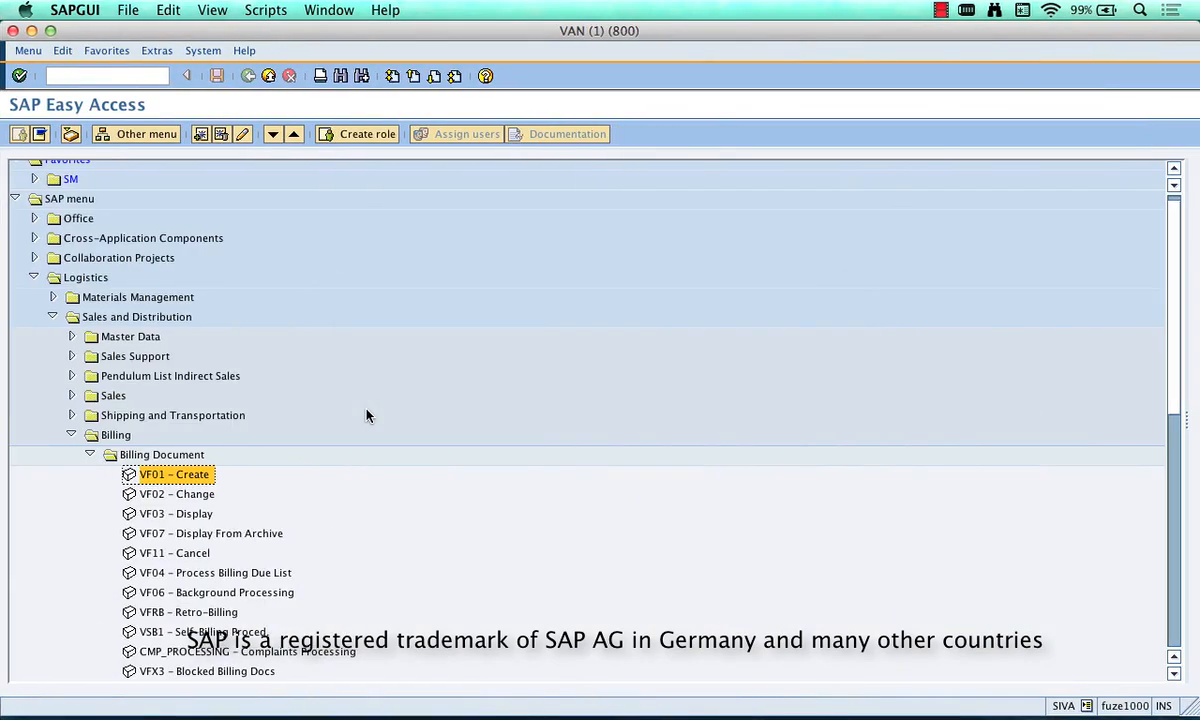
double_click(199, 475)
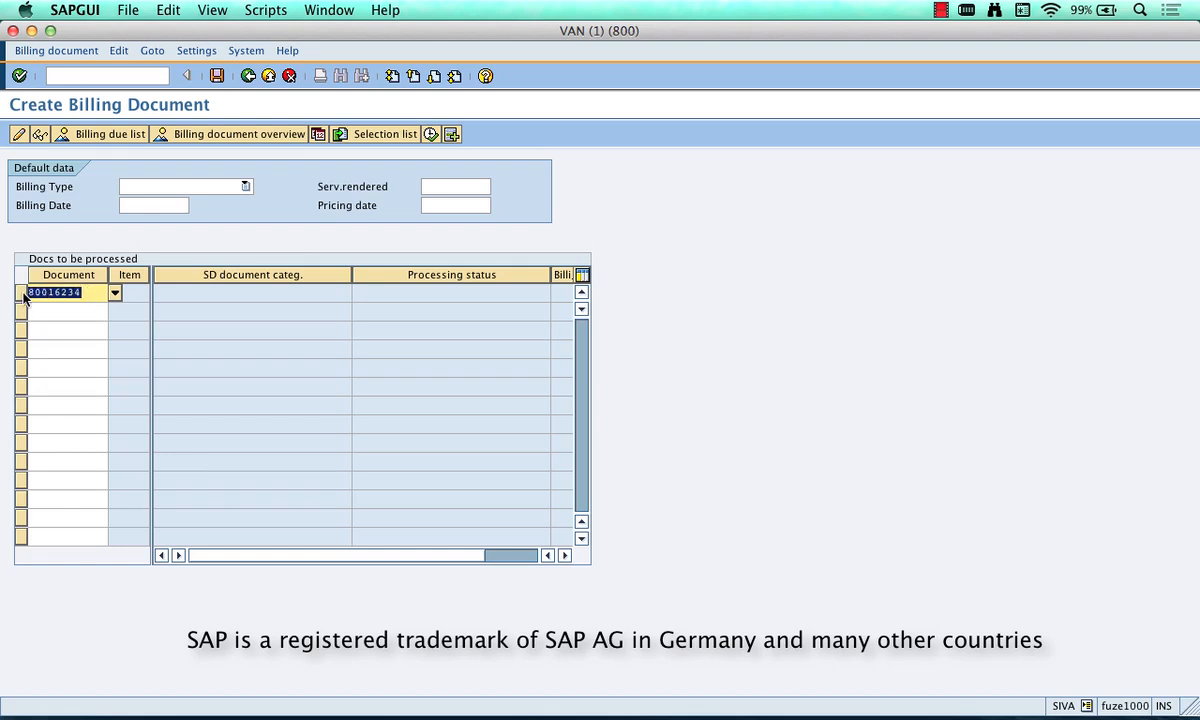
key(super+shift+4)
drag(4, 88, 423, 324)
- Paste the Create Billing Document capture into the Curio notes and place it beside the Step 2 heading
key(super+Tab)
key(super+Tab)
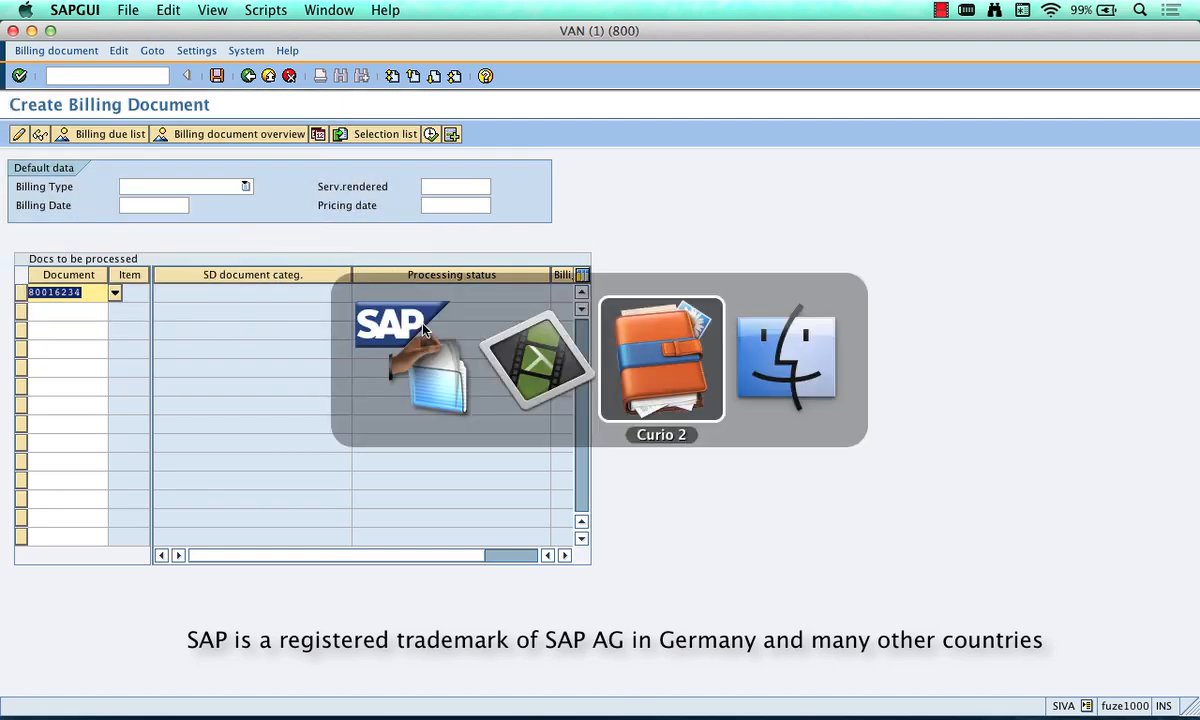
key(super+v)
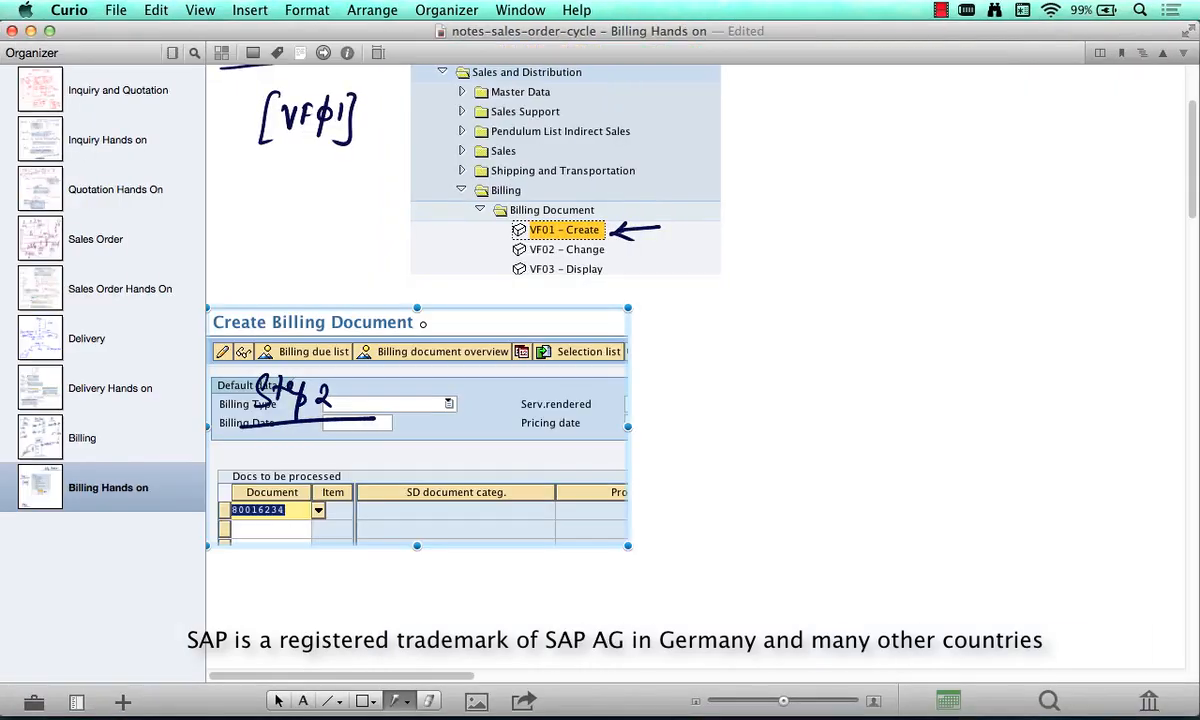
drag(500, 412, 700, 482)
- Circle the document number in the Step 2 capture with the pen and draw an arrow leading out from it
key(p)
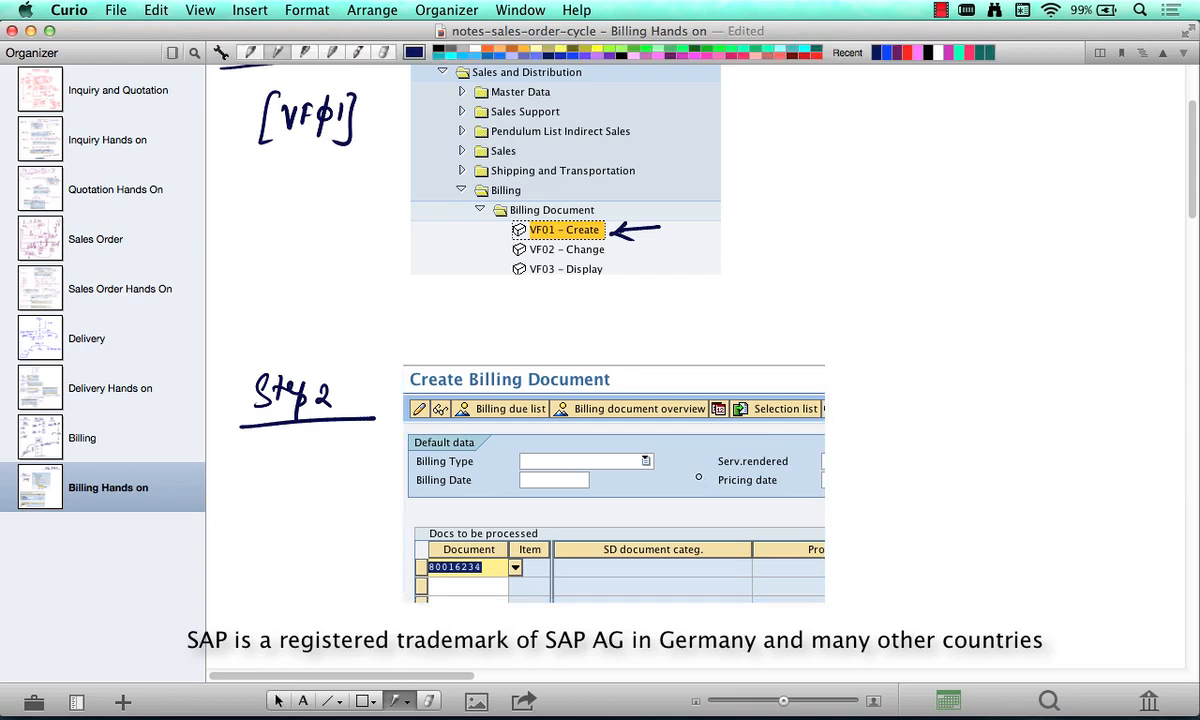
mouse_move(475, 548)
mouse_down()
mouse_move(400, 556)
mouse_move(480, 590)
mouse_move(505, 548)
mouse_up()
drag(405, 561, 367, 556)
drag(378, 549, 378, 563)
- Handwrite a note under Step 2 to make sure of the last created delivery #, and add a check mark above the capture
drag(242, 496, 269, 491)
mouse_move(273, 478)
mouse_down()
mouse_move(274, 490)
mouse_move(334, 478)
mouse_up()
click(353, 479)
drag(356, 456, 366, 478)
drag(367, 474, 378, 470)
mouse_move(232, 520)
mouse_down()
mouse_move(238, 548)
mouse_move(263, 545)
mouse_move(378, 489)
mouse_up()
click(384, 512)
mouse_move(386, 489)
mouse_down()
mouse_move(384, 505)
mouse_move(432, 498)
mouse_up()
drag(421, 490, 438, 486)
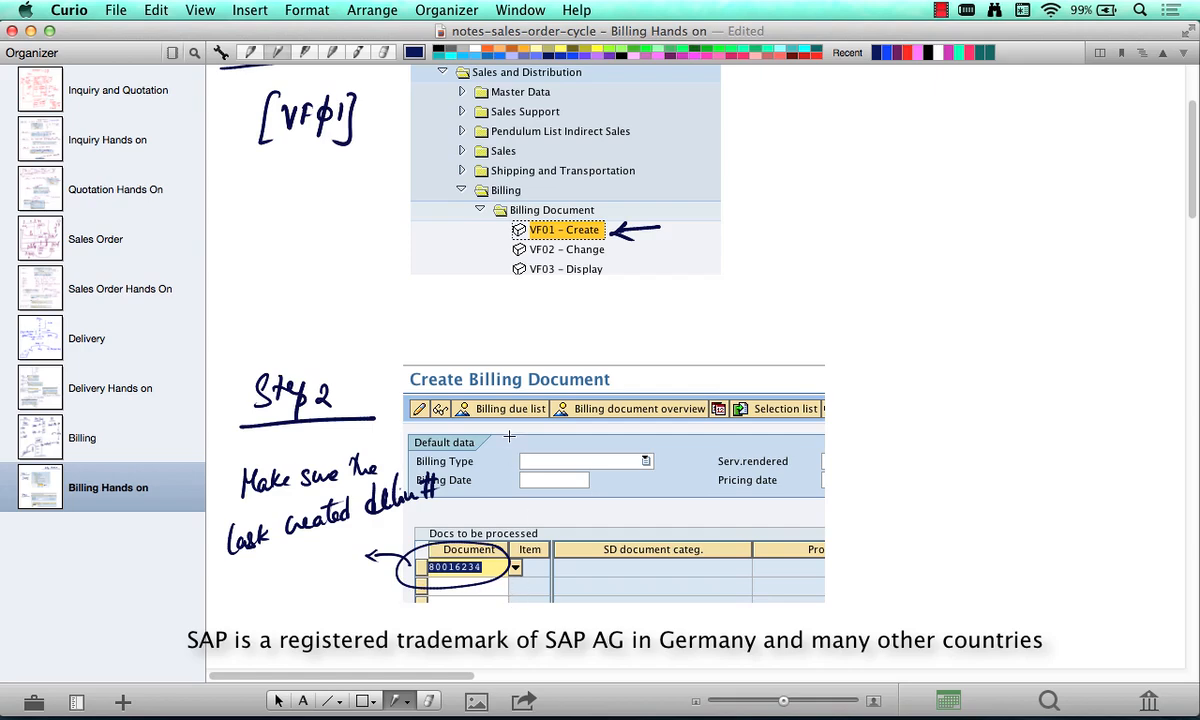
drag(407, 352, 426, 342)
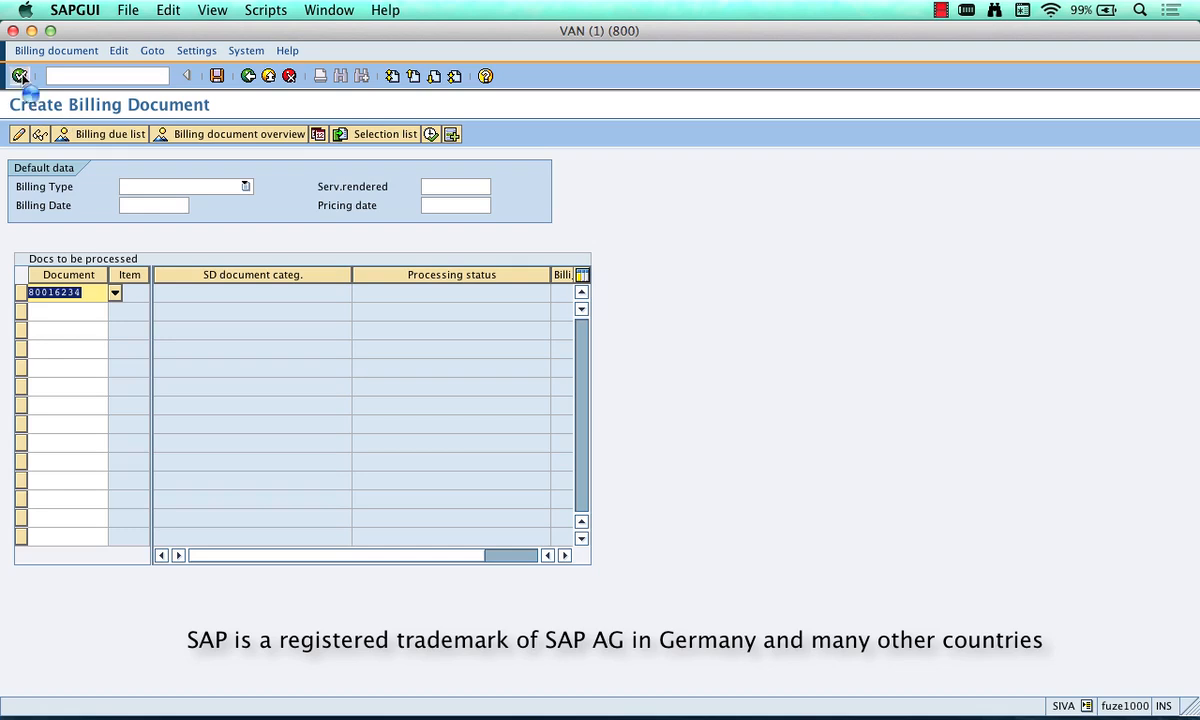
- In SAP, process the entered delivery into an invoice and review the item's billed quantity, description, net value and tax amount
click(20, 76)
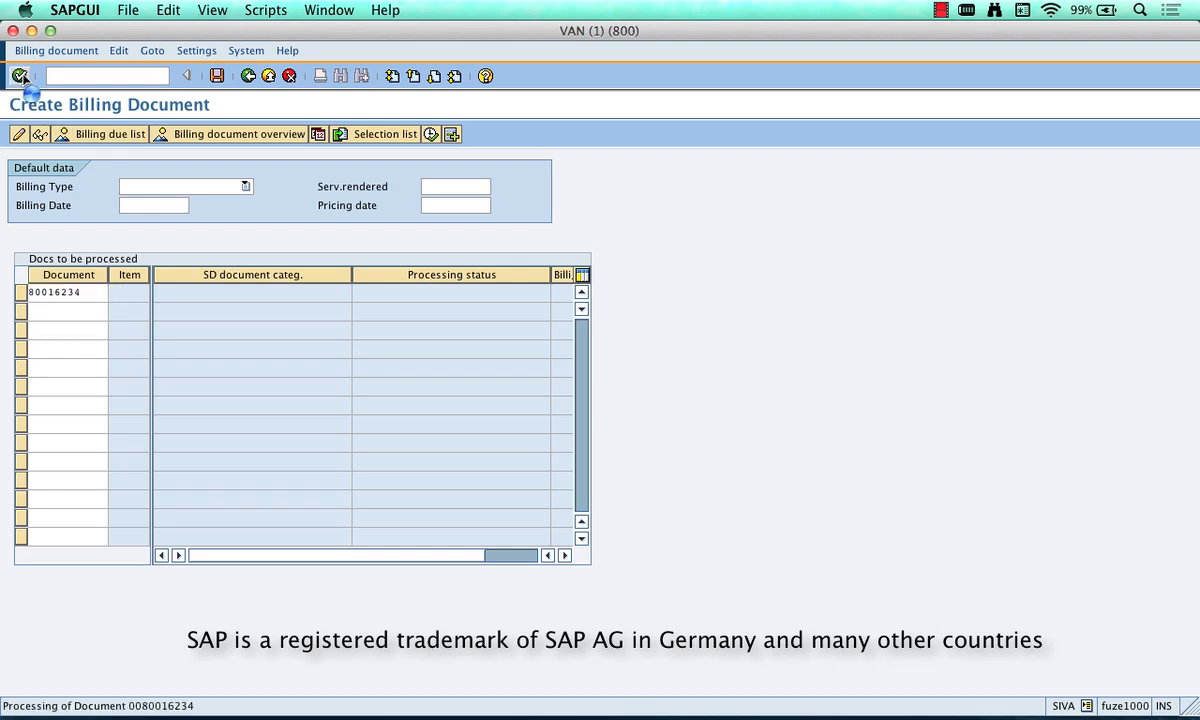
click(20, 76)
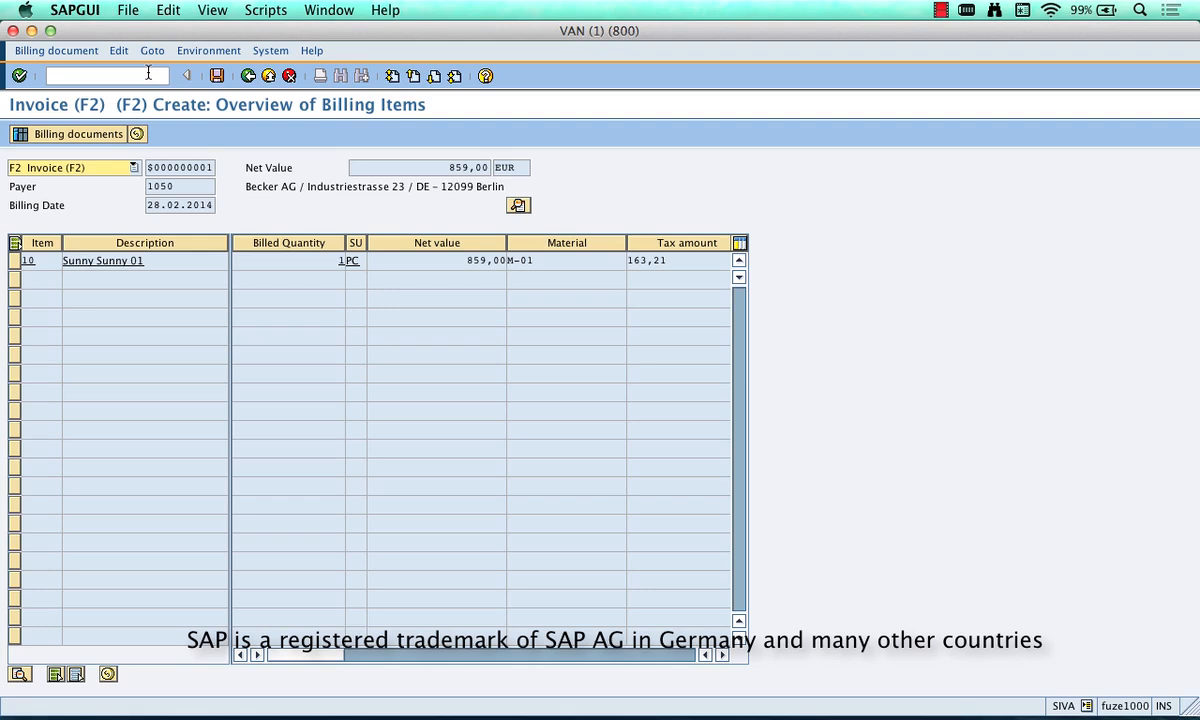
click(340, 261)
text(1)
click(161, 260)
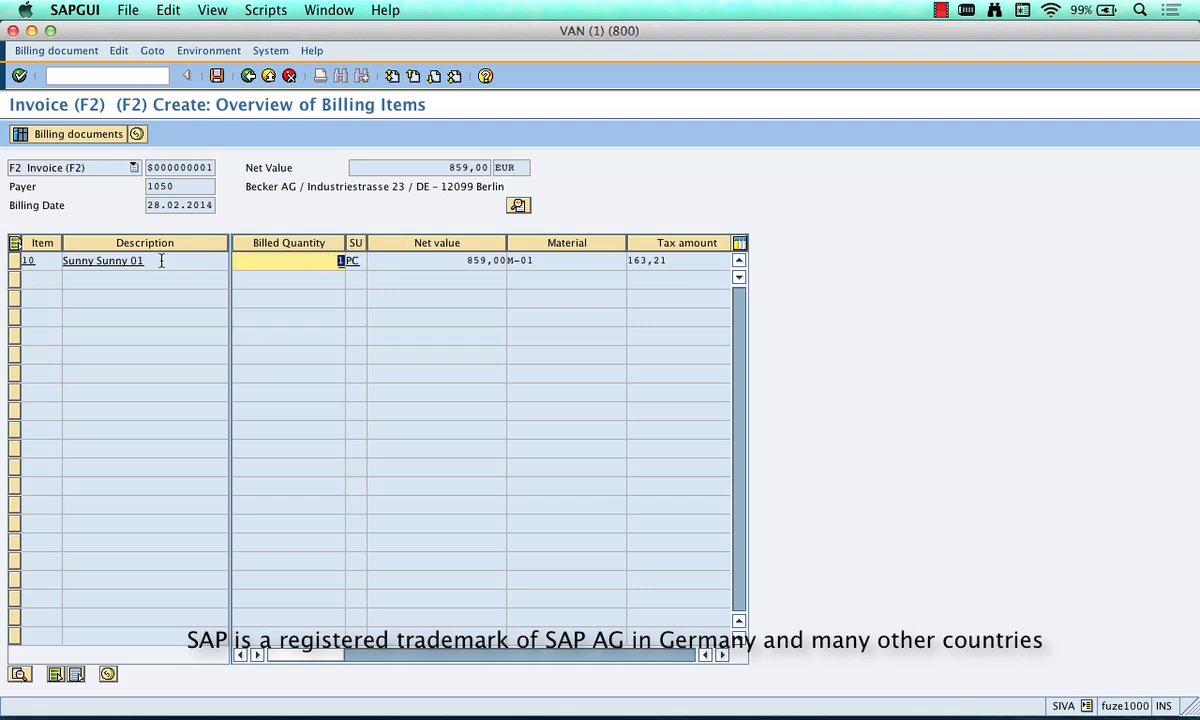
drag(161, 260, 60, 260)
drag(457, 260, 522, 260)
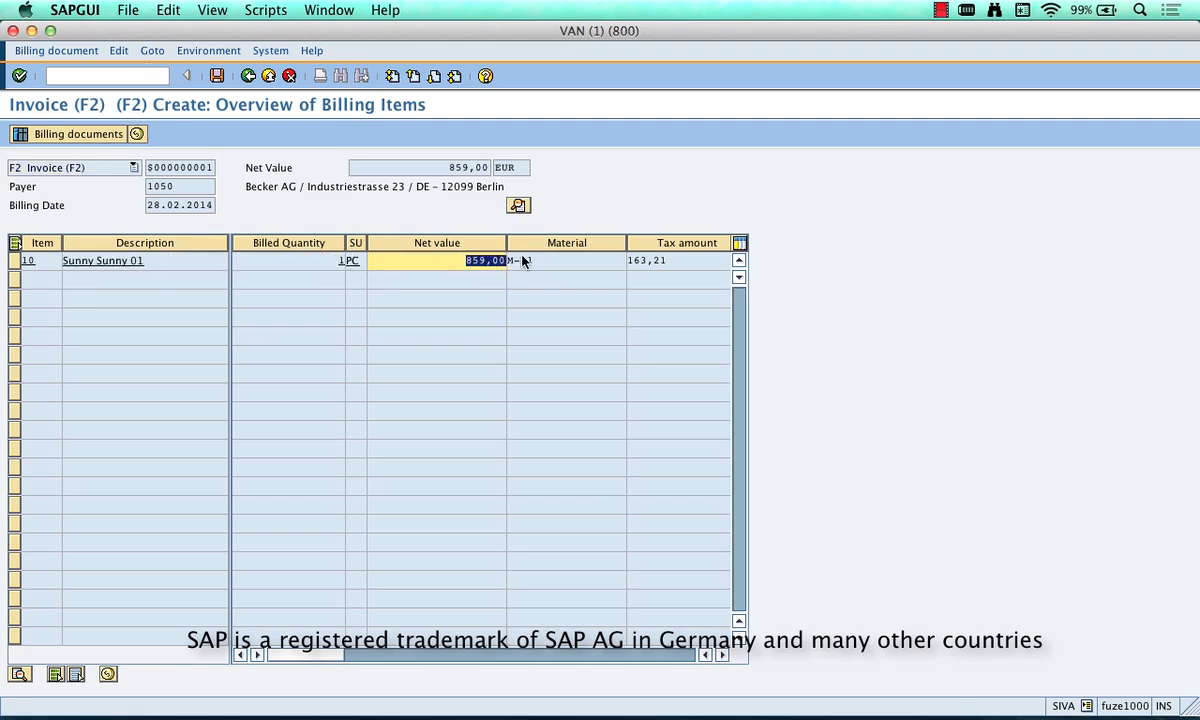
drag(650, 262, 622, 265)
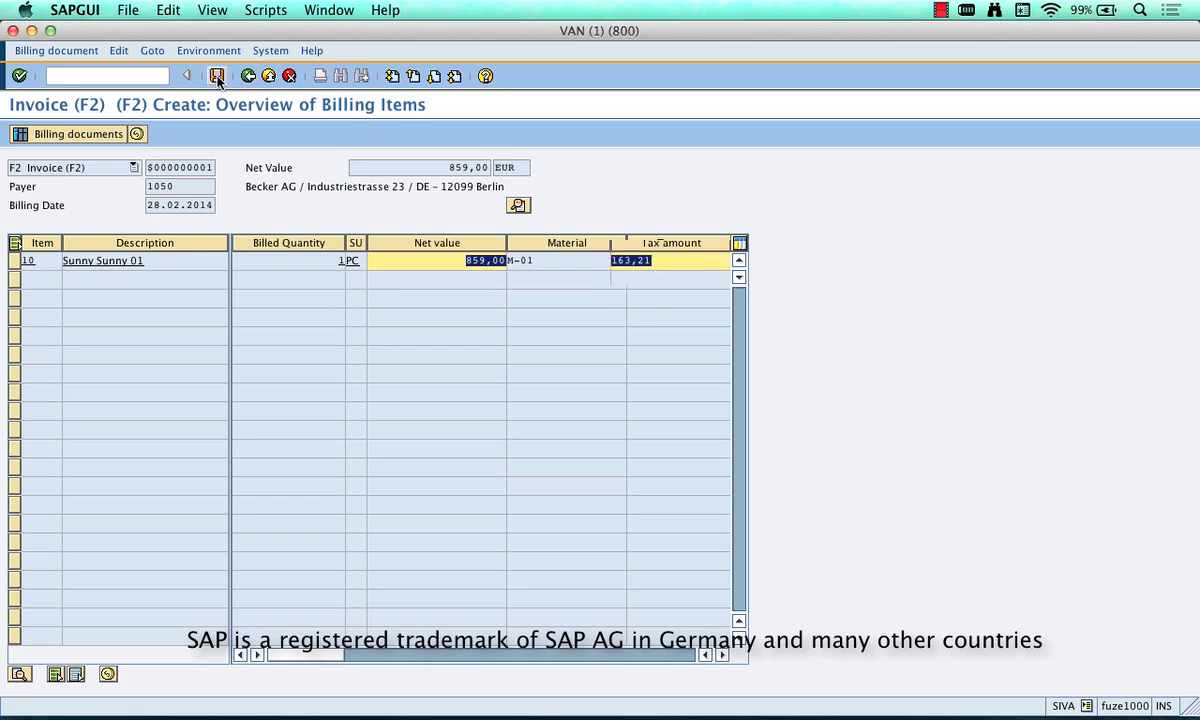
- Capture the invoice's Overview of Billing Items screen with its item row and paste it into the Curio notes
key(super+shift+4)
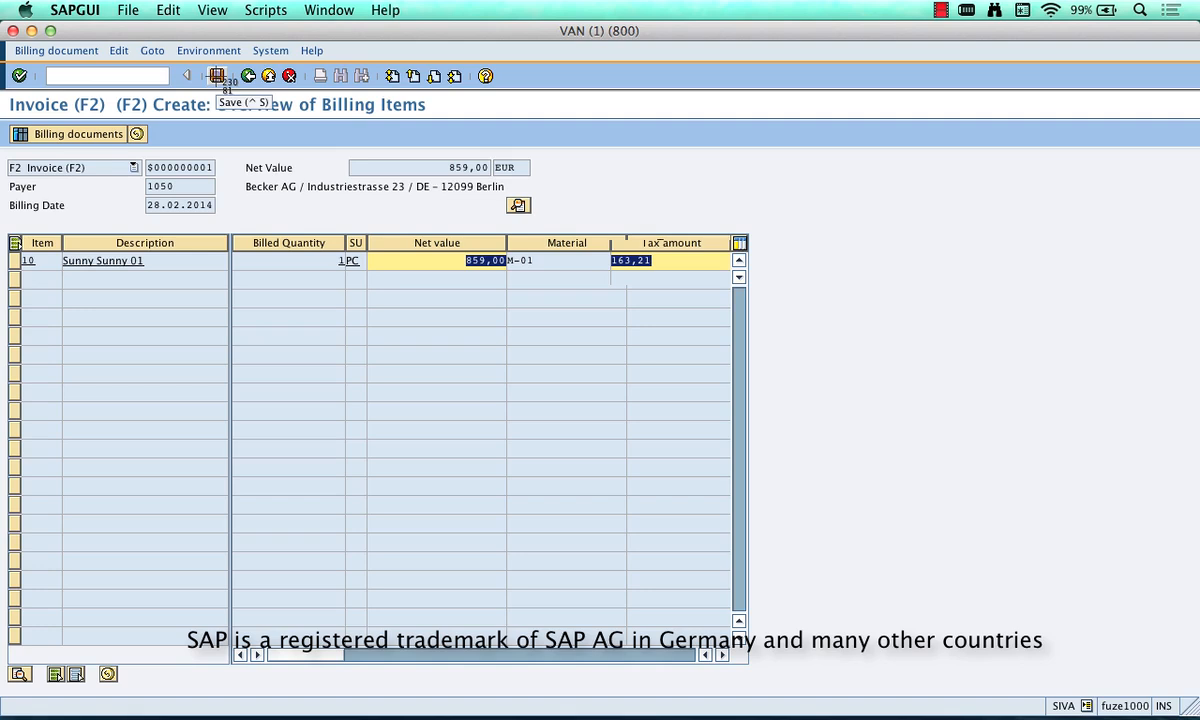
drag(2, 46, 731, 301)
key(super+Tab)
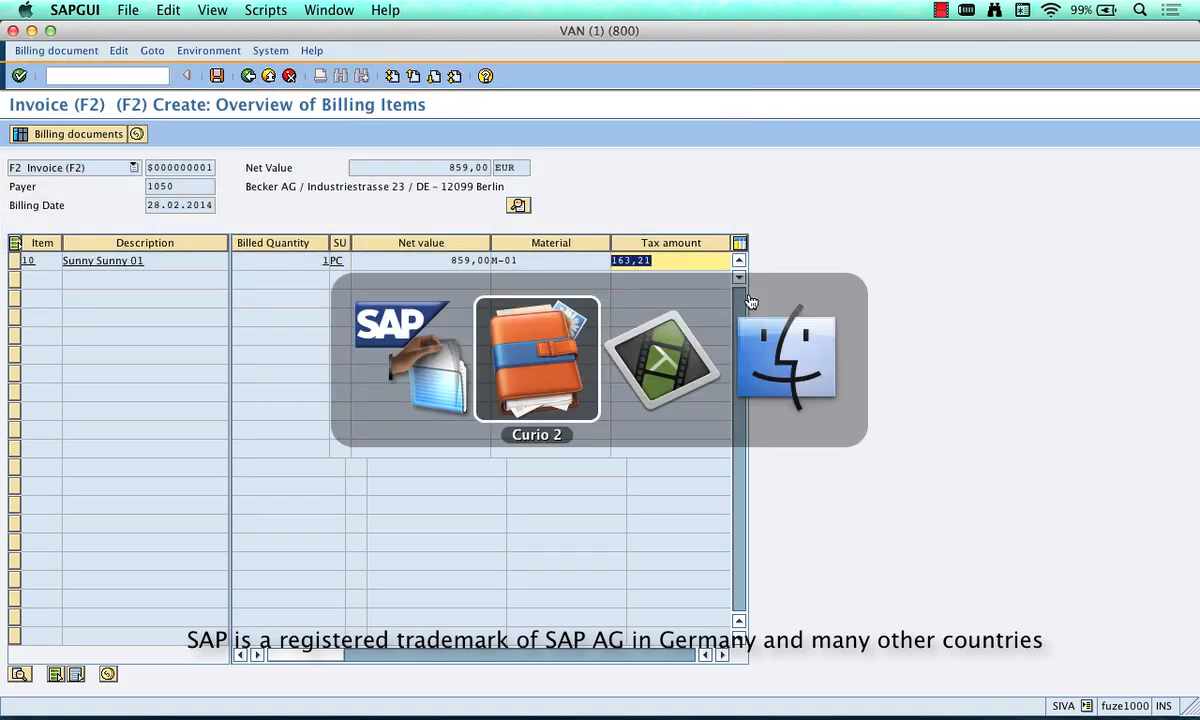
key(super+v)
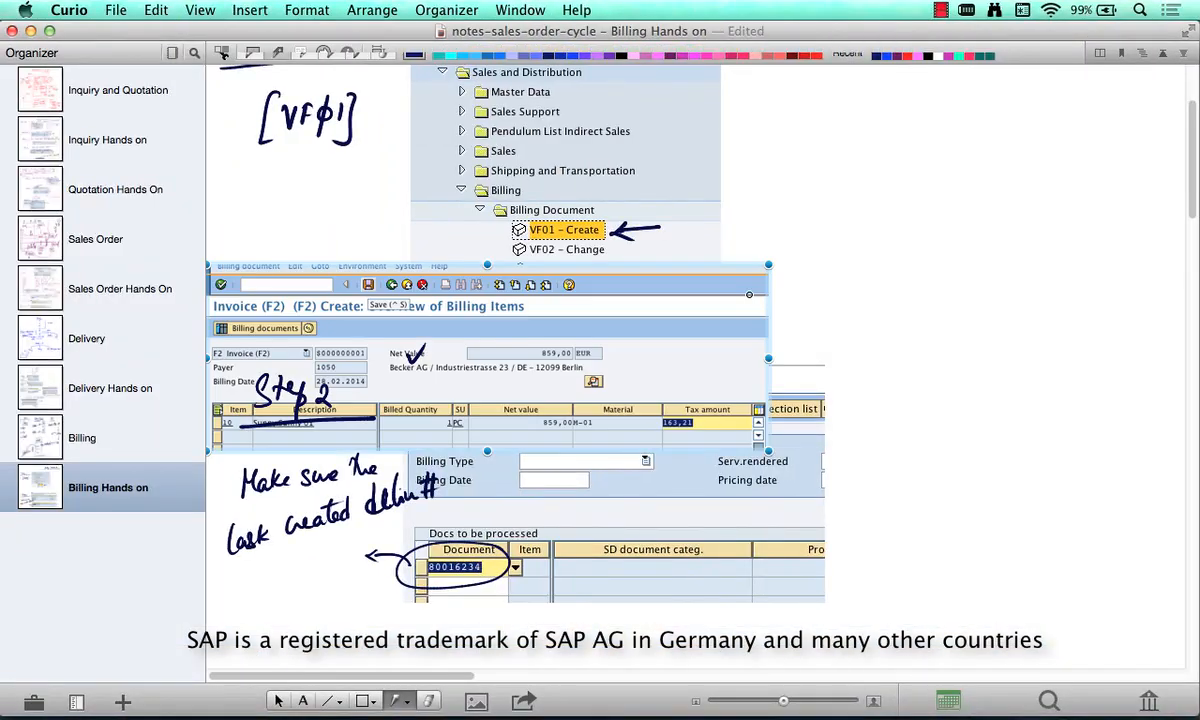
- Place the invoice capture below the Step 2 capture, then mark it with a curly brace and an arrow to the Save icon
scroll(749, 294, down, 5)
scroll(749, 294, down, 1)
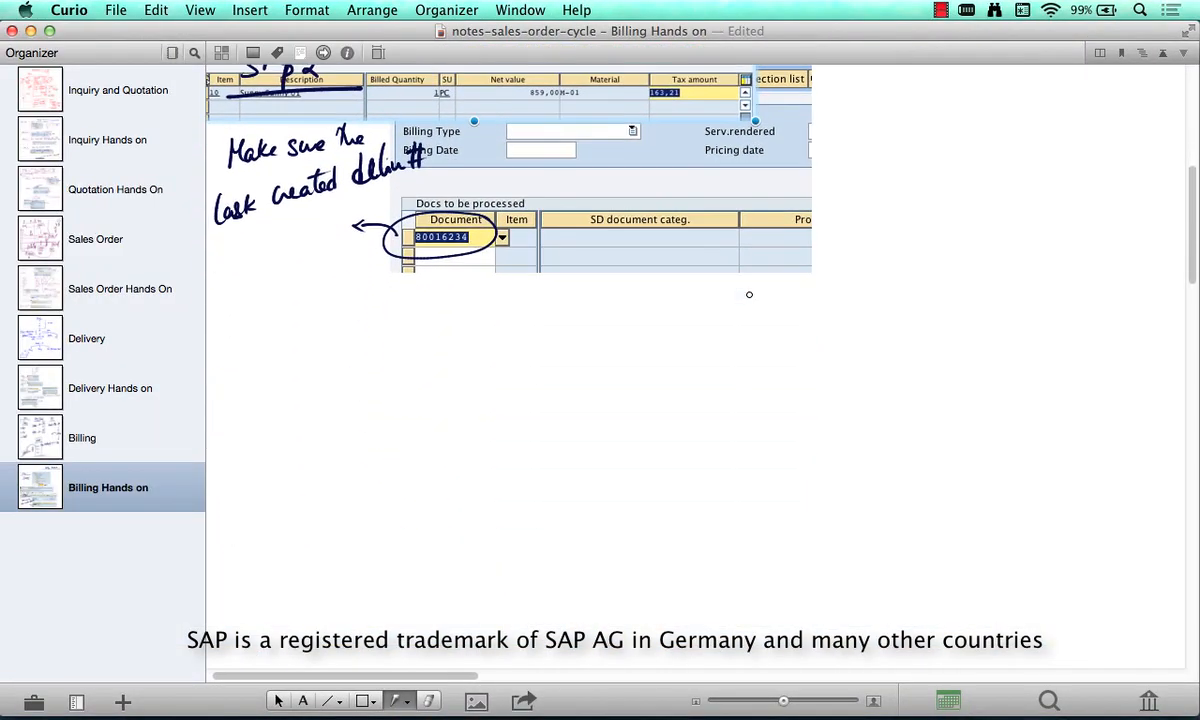
drag(609, 94, 792, 503)
key(b)
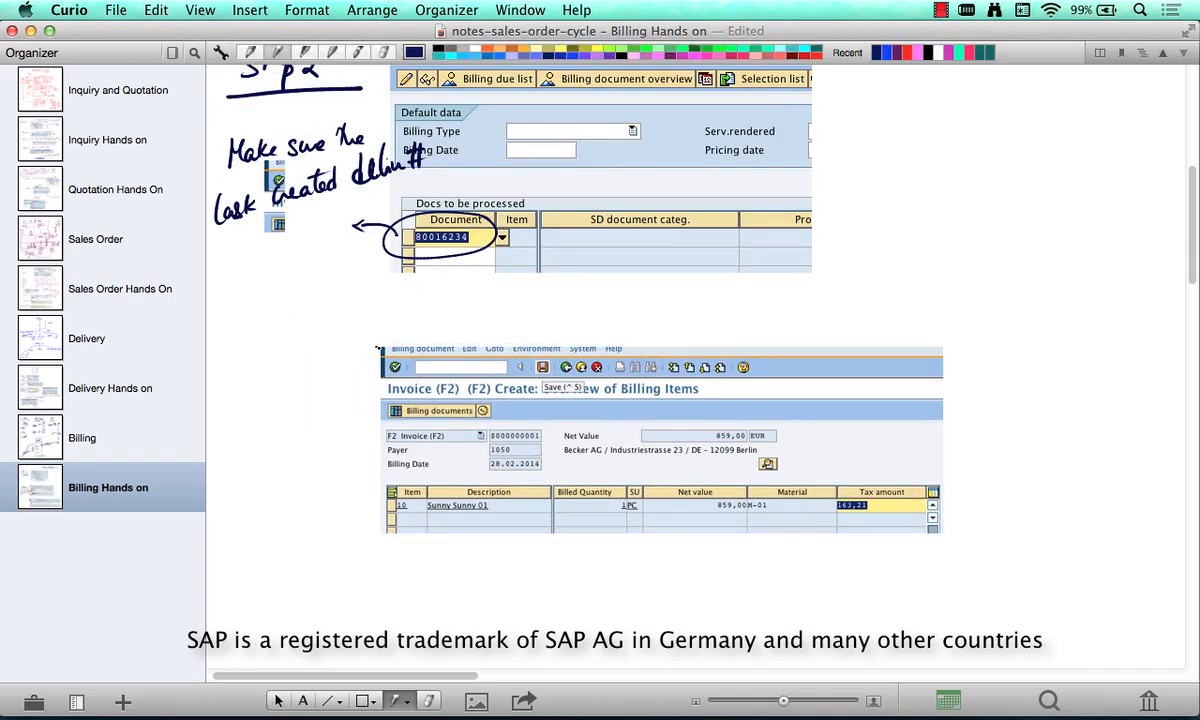
drag(378, 348, 371, 524)
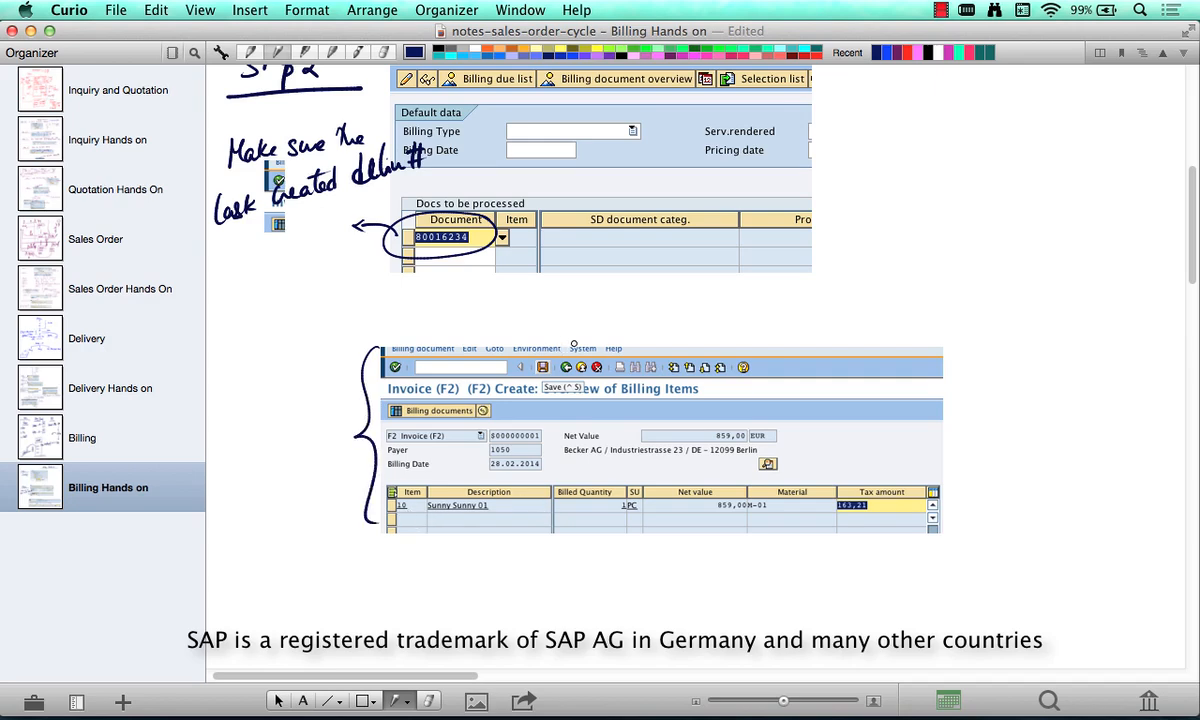
drag(577, 345, 543, 362)
- Switch to SAP and save the billing document
key(super+Tab)
click(216, 75)
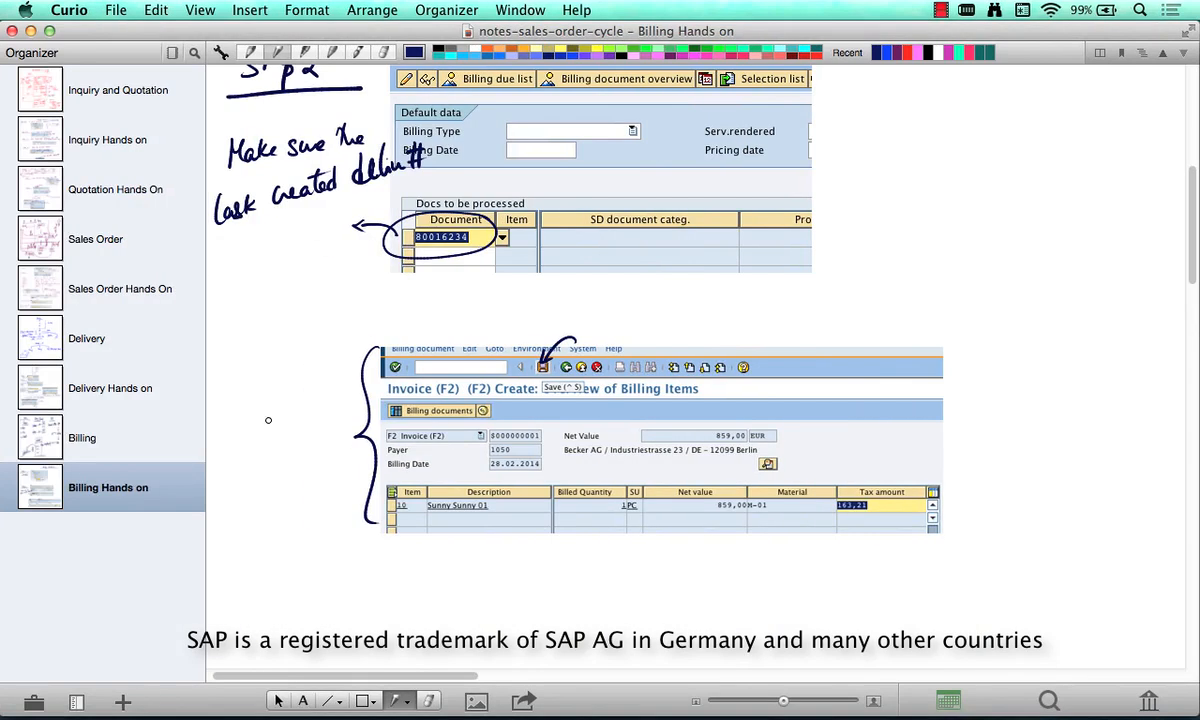
- In the Curio notes, handwrite the abbreviated invoice number beside the brace, underline it, and label it "Invoice #"
mouse_move(249, 411)
mouse_down()
mouse_move(257, 424)
mouse_move(318, 403)
mouse_up()
drag(323, 401, 326, 410)
drag(222, 459, 367, 421)
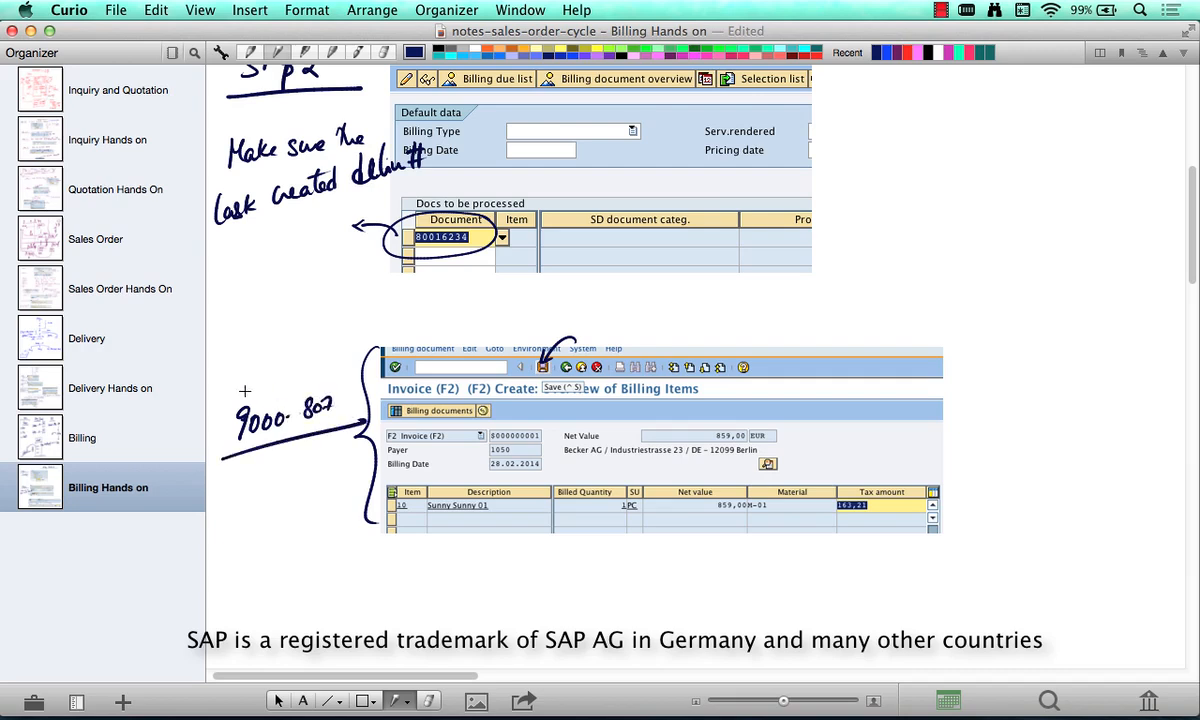
drag(239, 397, 251, 390)
drag(242, 376, 252, 370)
mouse_move(250, 373)
mouse_down()
mouse_move(251, 387)
mouse_move(259, 352)
mouse_move(289, 342)
mouse_move(320, 358)
mouse_move(334, 349)
mouse_up()
drag(308, 364, 333, 358)
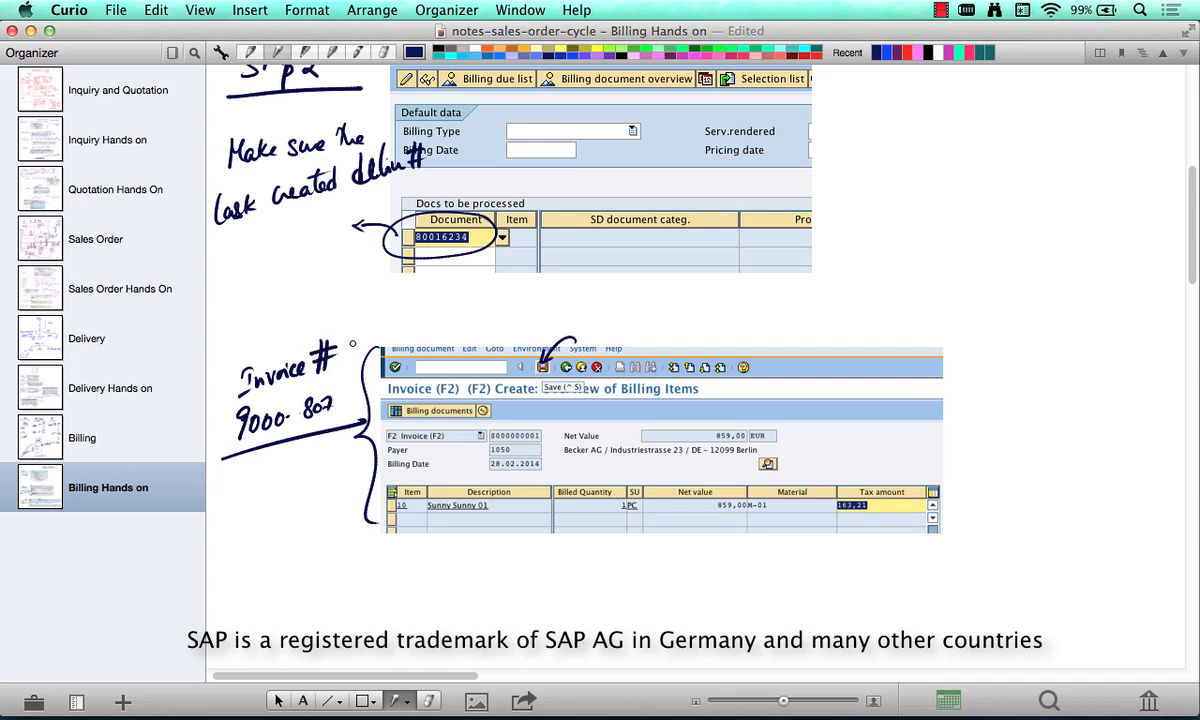
- Duplicate the Billing Hands on page in the organizer
click(49, 494)
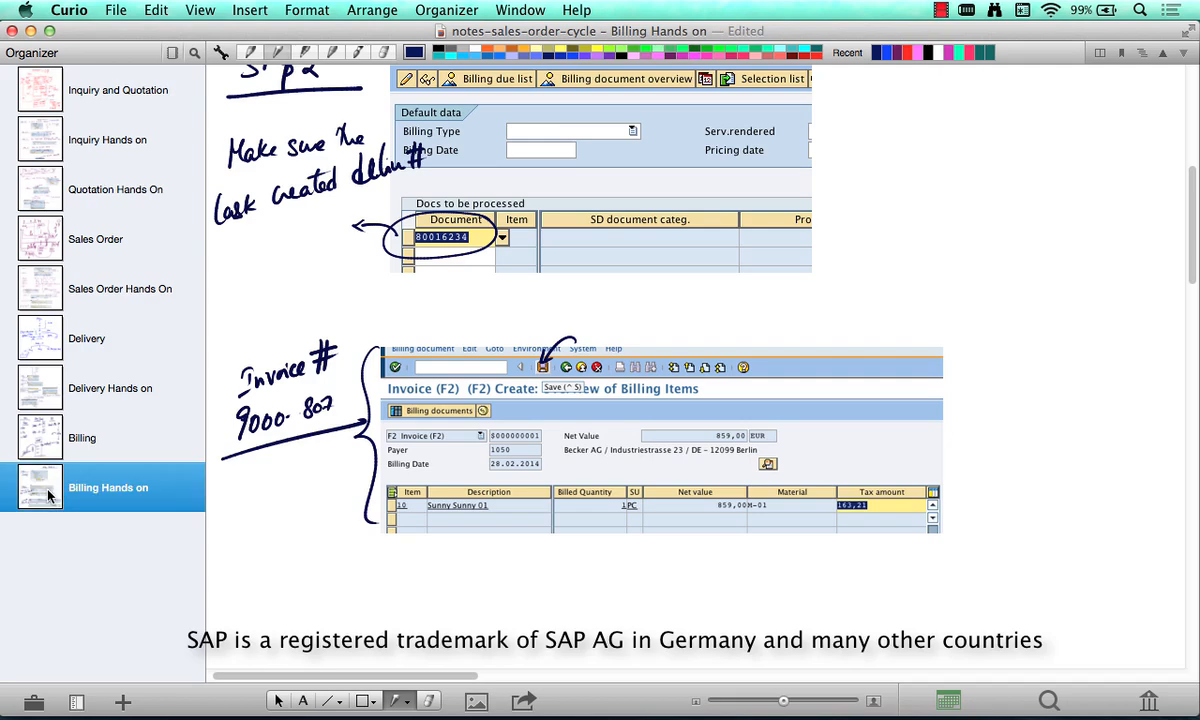
key(super+c)
key(super+v)
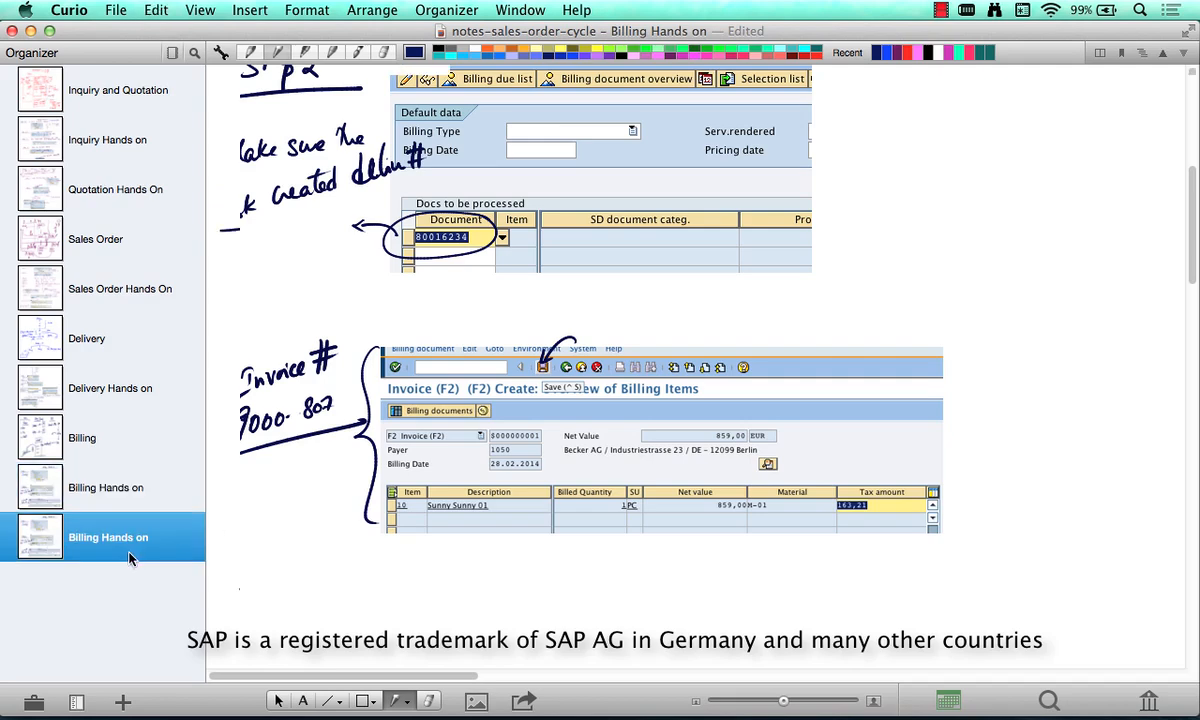
- Rename the duplicated page as Recap and clear all of its copied contents
click(125, 518)
text(R)
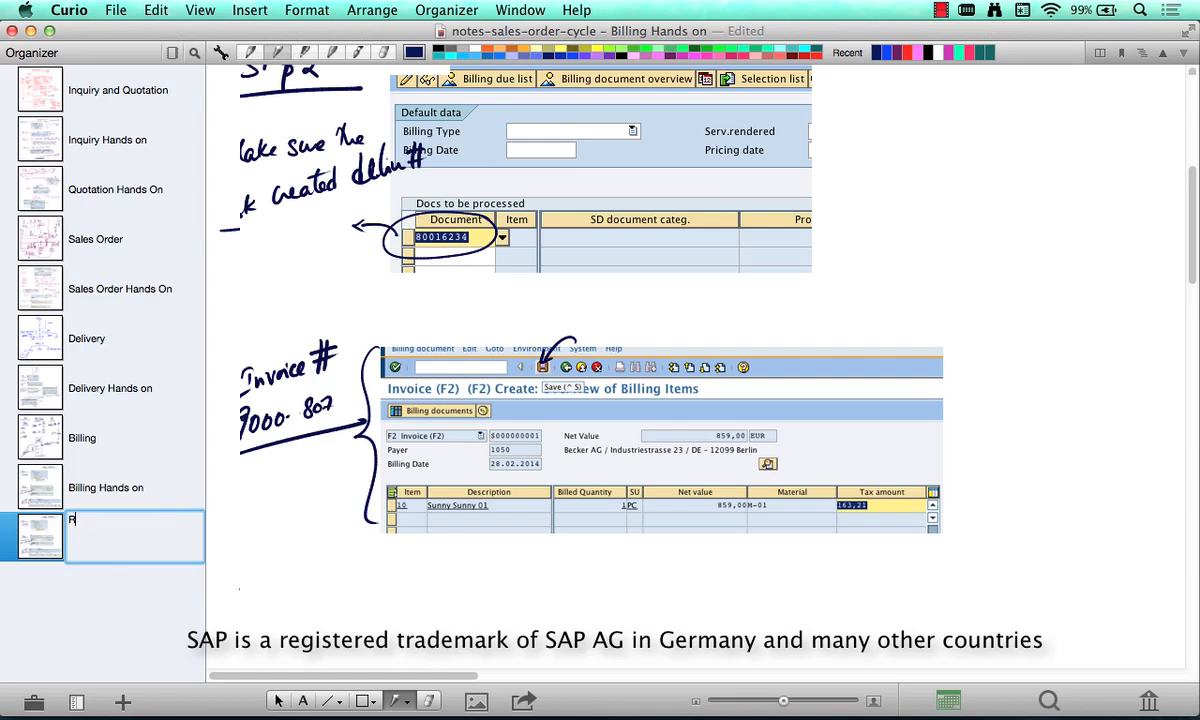
text(ecap)
key(Return)
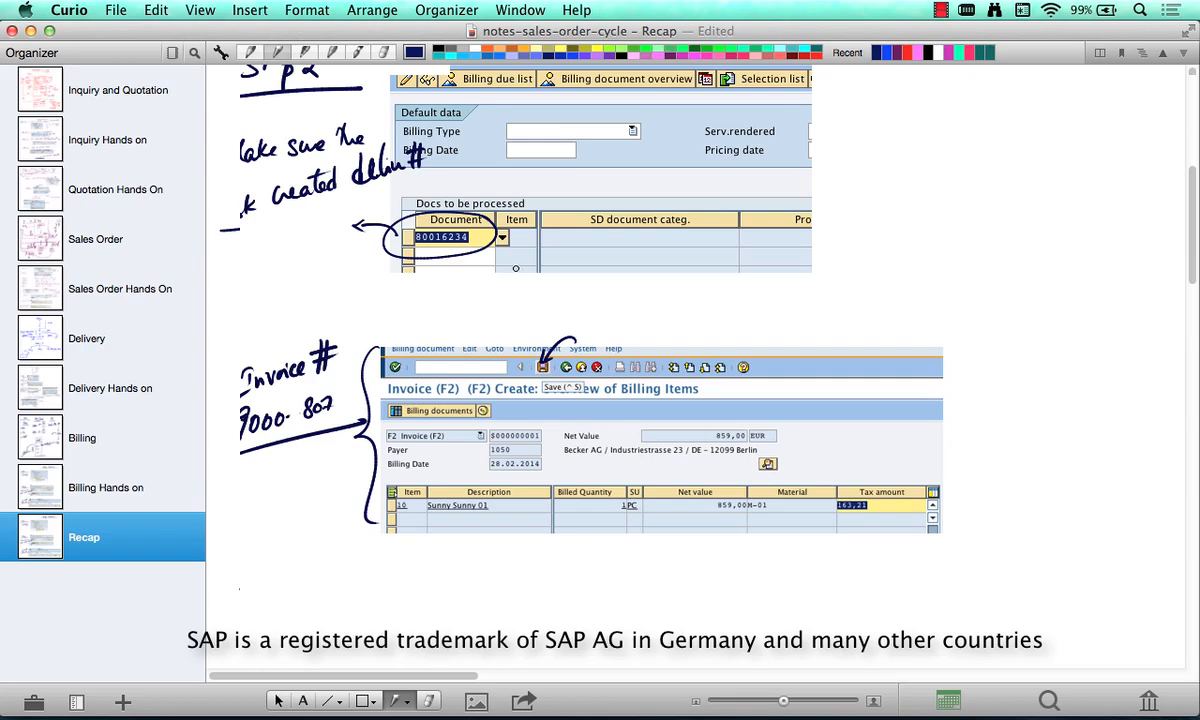
click(670, 146)
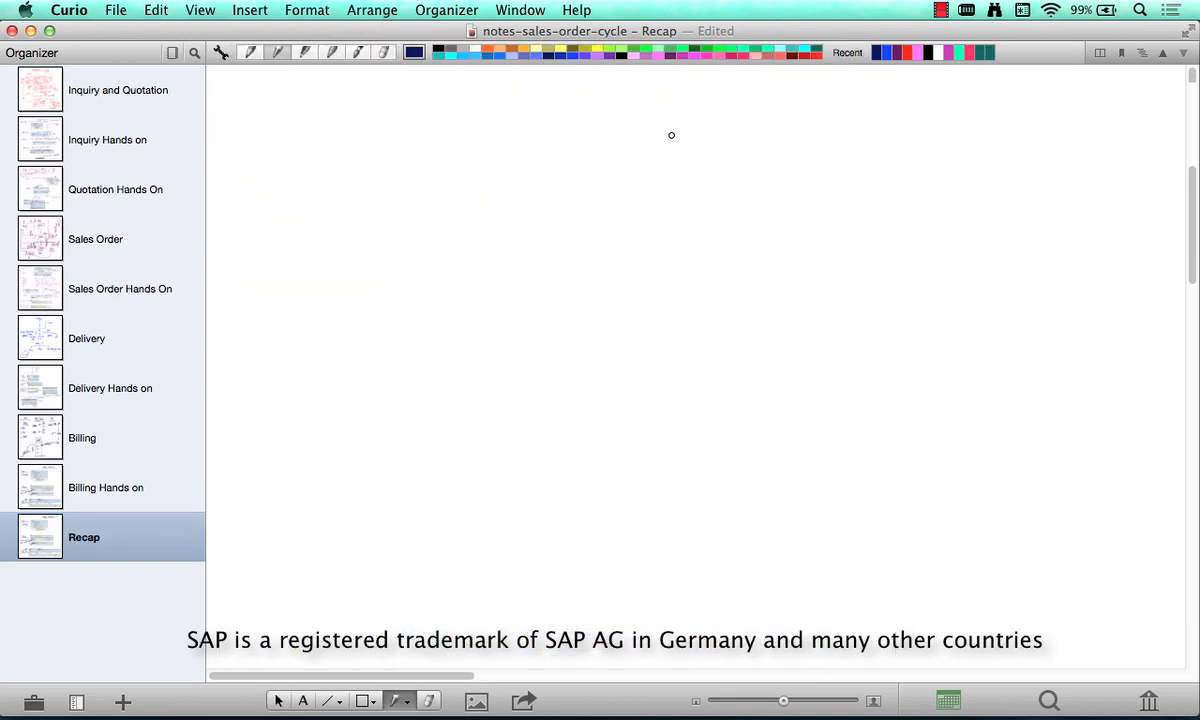
- Handwrite the heading "Presales" on the Recap page and underline it
drag(923, 87, 922, 115)
mouse_move(924, 88)
mouse_down()
mouse_move(926, 104)
mouse_move(985, 108)
mouse_move(997, 92)
mouse_move(1011, 106)
mouse_up()
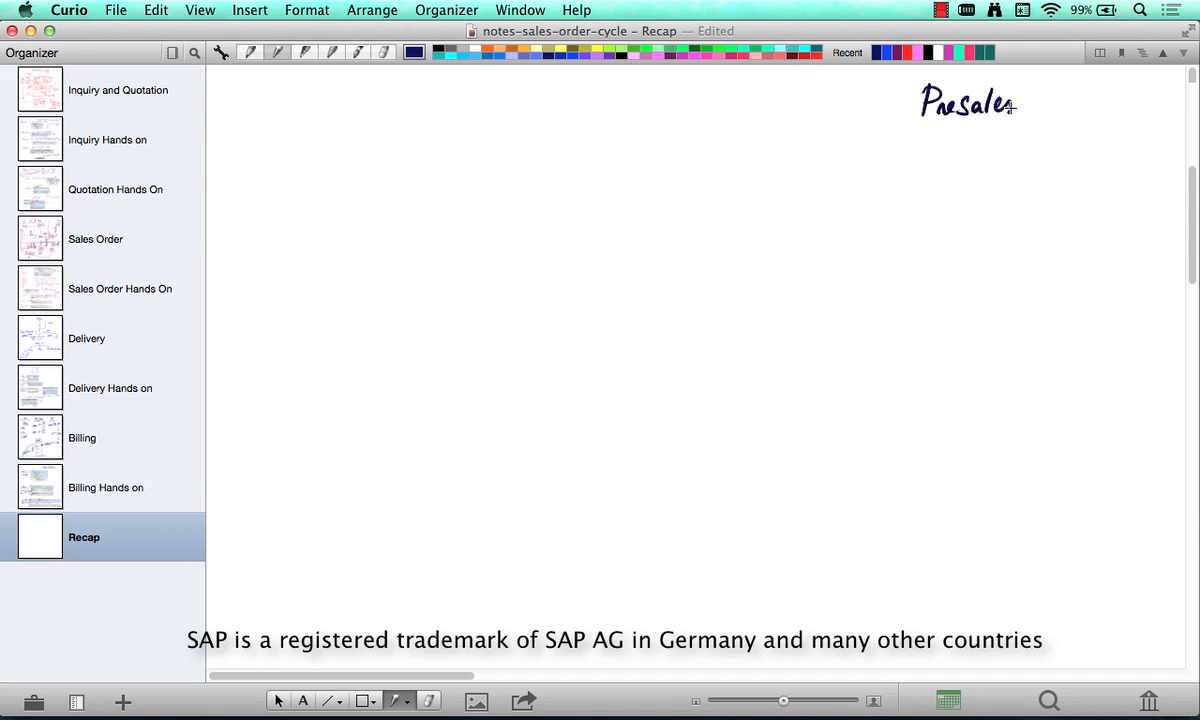
drag(903, 129, 1070, 127)
- Sketch a person labelled "Customer" and, across from it, a columned building labelled "HP"
drag(279, 100, 268, 122)
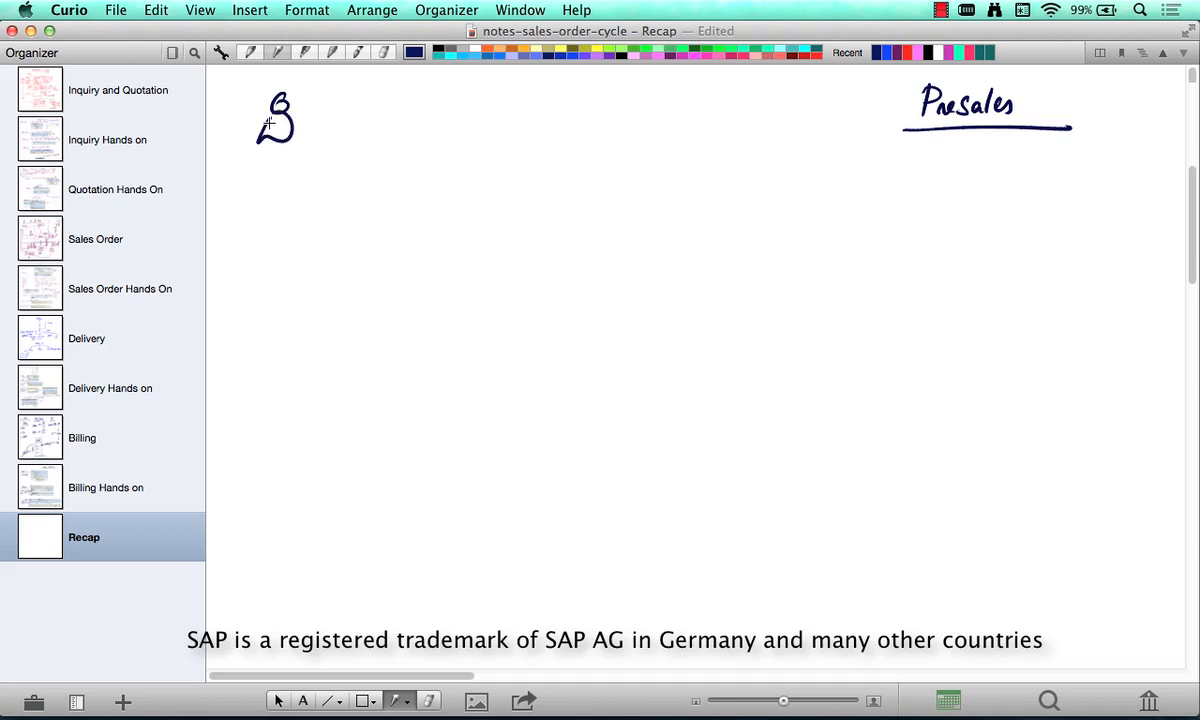
mouse_move(252, 170)
mouse_down()
mouse_move(256, 186)
mouse_move(333, 181)
mouse_up()
drag(631, 88, 631, 112)
mouse_move(646, 88)
mouse_down()
mouse_move(646, 112)
mouse_move(660, 100)
mouse_move(695, 134)
mouse_move(727, 80)
mouse_move(776, 101)
mouse_up()
drag(768, 92, 765, 136)
drag(690, 135, 766, 134)
drag(713, 101, 713, 131)
drag(729, 98, 730, 130)
drag(744, 97, 745, 129)
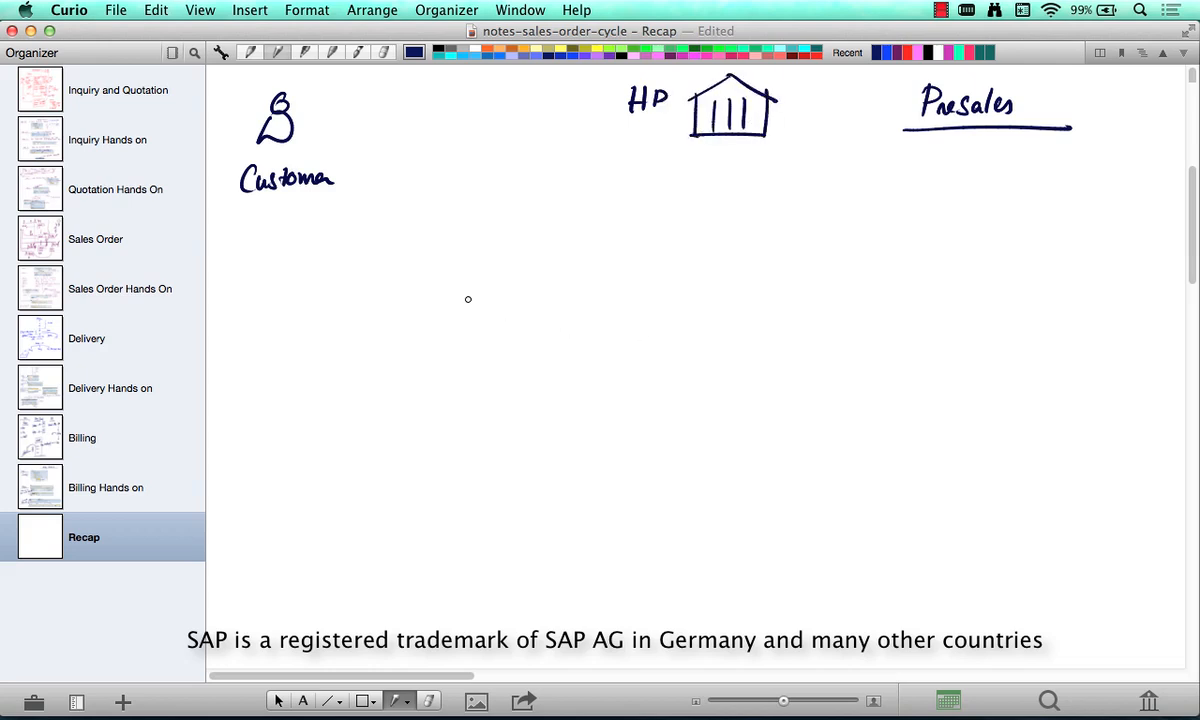
- Draw an arrow from the customer figure to HP and handwrite "RFI" above it
mouse_move(337, 131)
mouse_down()
mouse_move(590, 110)
mouse_move(545, 124)
mouse_up()
mouse_move(441, 89)
mouse_down()
mouse_move(441, 112)
mouse_move(456, 112)
mouse_up()
mouse_move(467, 91)
mouse_down()
mouse_move(466, 112)
mouse_move(479, 90)
mouse_up()
drag(467, 101, 476, 101)
mouse_move(485, 93)
mouse_down()
mouse_move(485, 111)
mouse_move(490, 93)
mouse_up()
drag(479, 112, 493, 112)
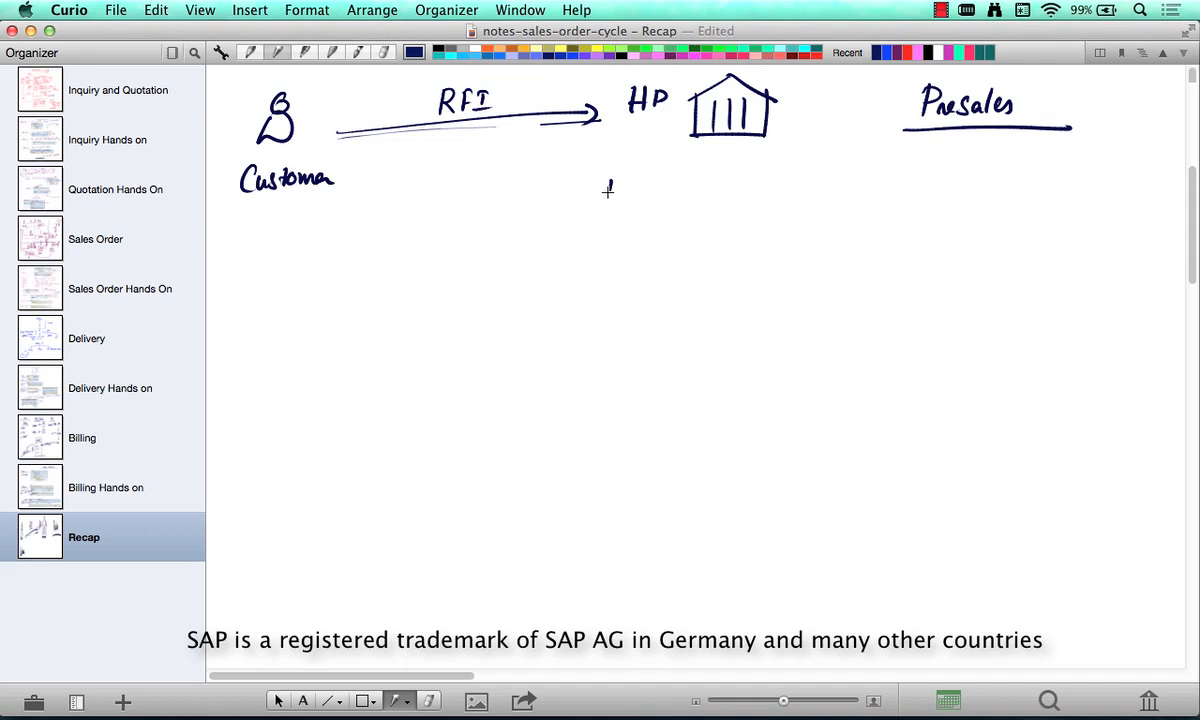
- Handwrite "Inquiry (IN)" below the HP building
drag(601, 172, 612, 172)
drag(606, 172, 606, 197)
mouse_move(596, 198)
mouse_down()
mouse_move(628, 196)
mouse_move(634, 216)
mouse_move(667, 190)
mouse_up()
mouse_move(669, 190)
mouse_down()
mouse_move(677, 178)
mouse_move(684, 212)
mouse_up()
mouse_move(720, 170)
mouse_down()
mouse_move(716, 198)
mouse_move(737, 169)
mouse_up()
drag(731, 170, 731, 191)
mouse_move(725, 193)
mouse_down()
mouse_move(762, 168)
mouse_move(771, 198)
mouse_up()
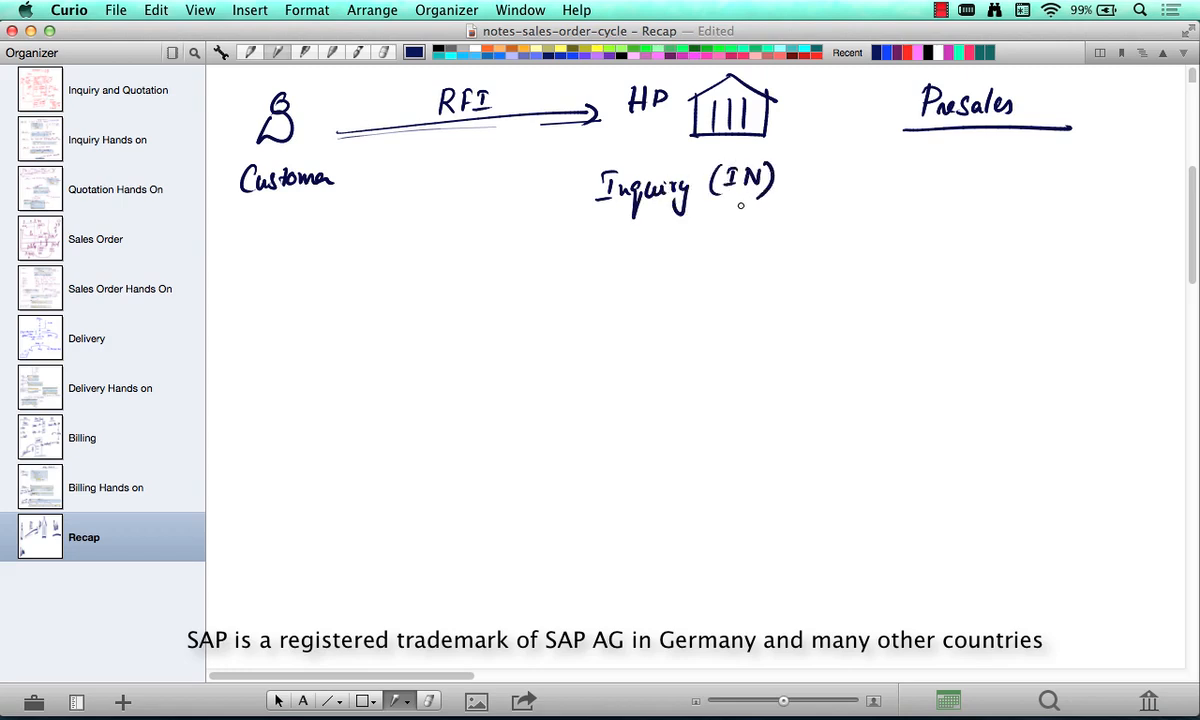
- Draw a dashed bright blue arrow from Inquiry back to Customer
click(887, 52)
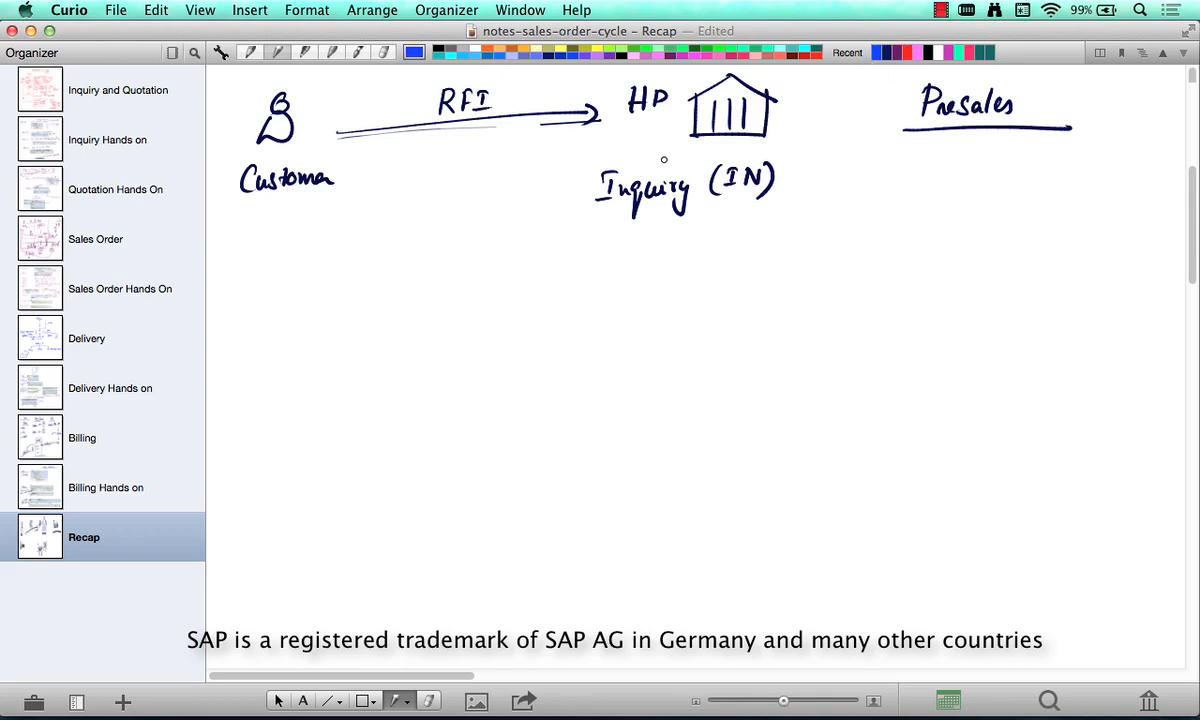
mouse_move(350, 164)
mouse_down()
mouse_move(351, 192)
mouse_move(558, 188)
mouse_up()
drag(344, 172, 360, 168)
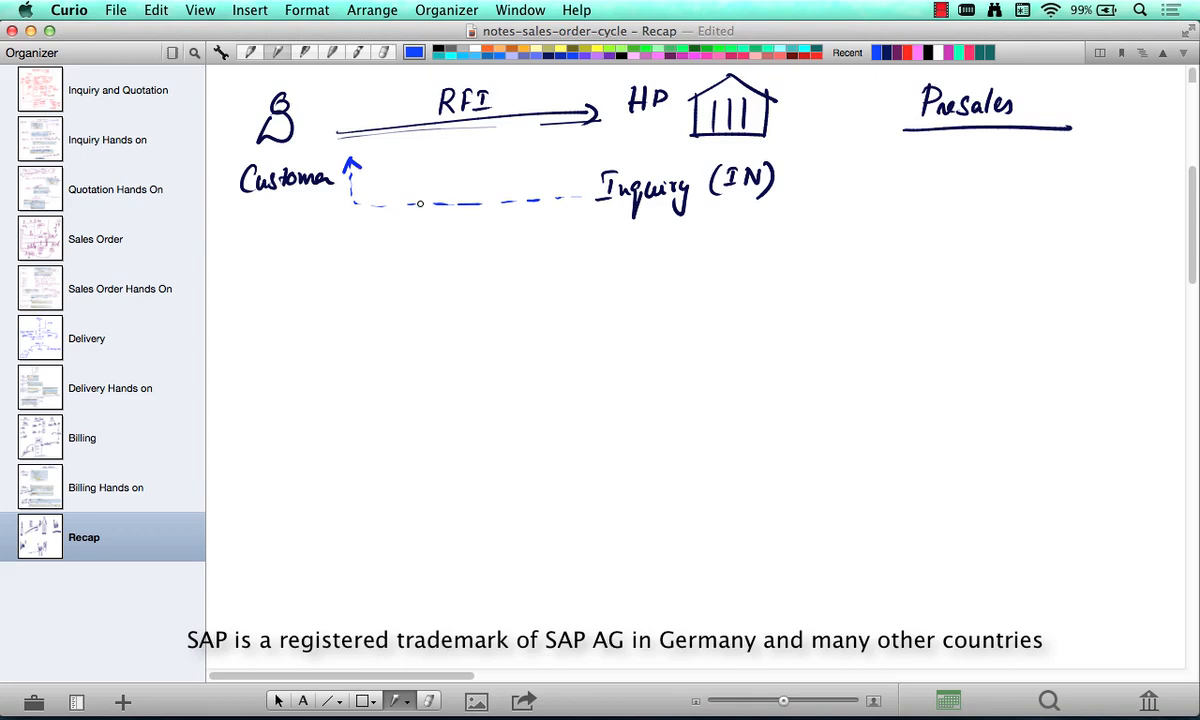
- Switch back to dark blue ink and draw an arrow down from Inquiry to a handwritten "Q"
click(887, 53)
mouse_move(661, 226)
mouse_down()
mouse_move(661, 290)
mouse_move(670, 270)
mouse_up()
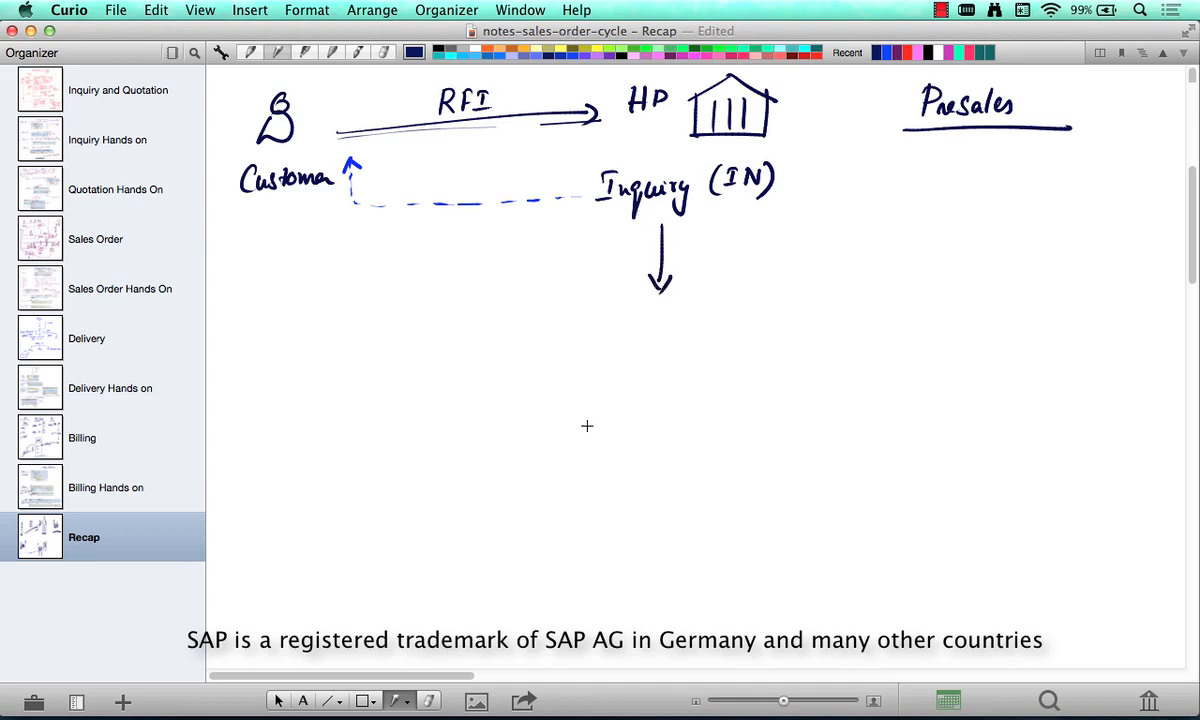
drag(630, 312, 635, 338)
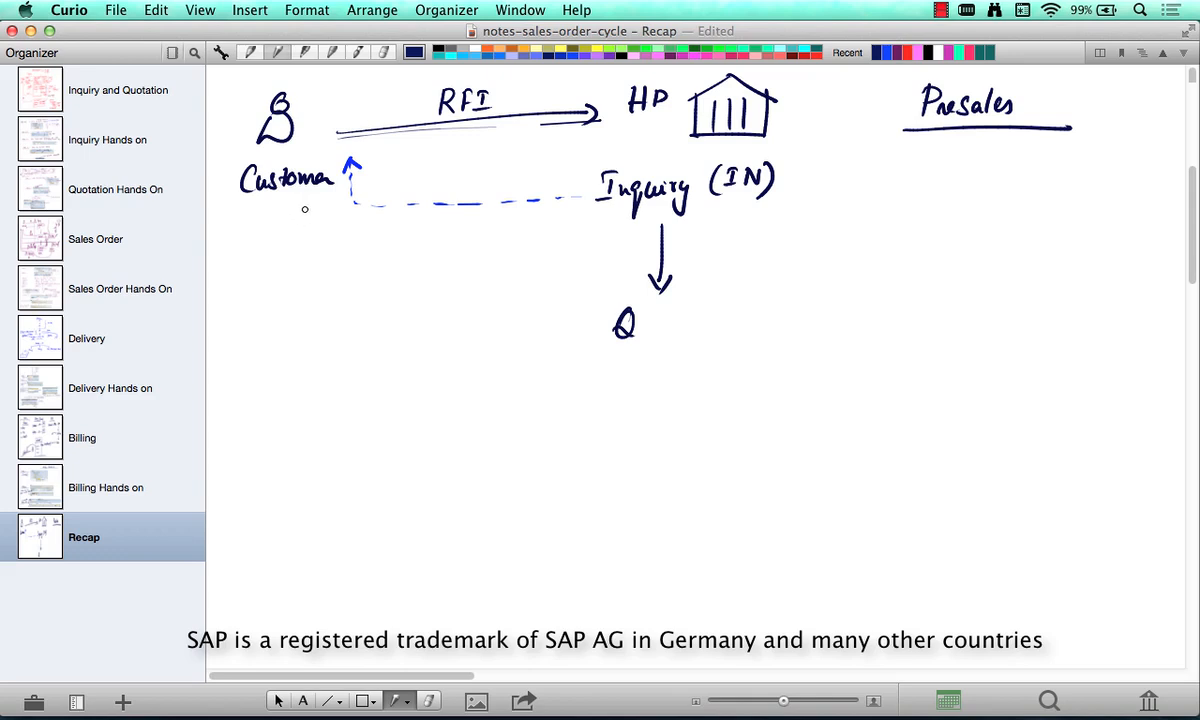
- Draw an arrow labelled "RFQ" from Customer to the "Q" and complete the word as "Quotation (QT)"
mouse_move(294, 200)
mouse_down()
mouse_move(296, 280)
mouse_move(604, 289)
mouse_move(600, 298)
mouse_up()
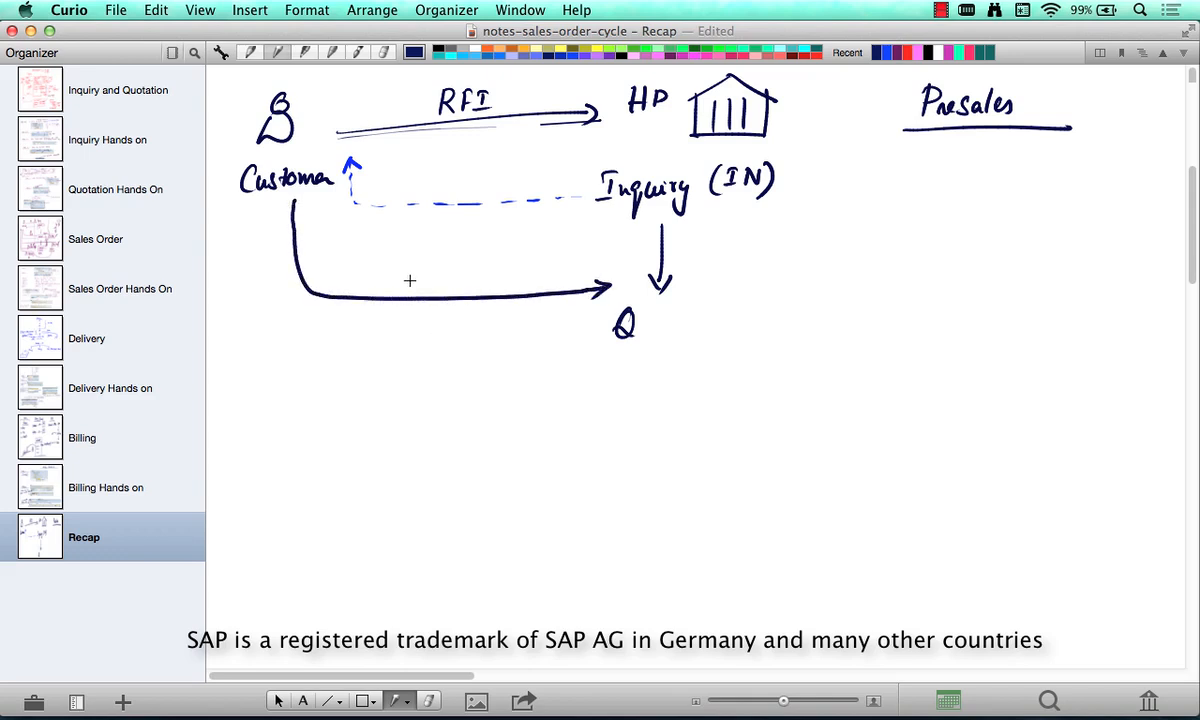
mouse_move(403, 268)
mouse_down()
mouse_move(402, 290)
mouse_move(432, 276)
mouse_move(466, 286)
mouse_up()
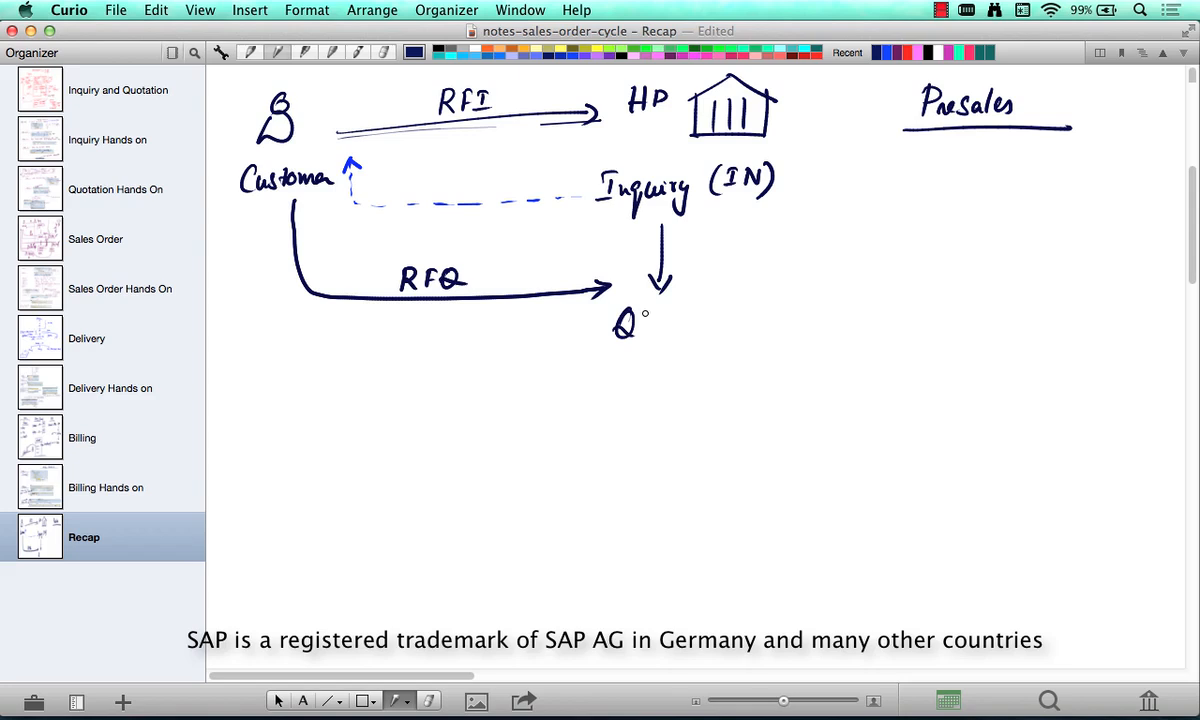
mouse_move(644, 323)
mouse_down()
mouse_move(725, 320)
mouse_move(743, 335)
mouse_move(801, 305)
mouse_up()
drag(791, 307, 802, 337)
- Switch the pen color to bright blue
click(819, 50)
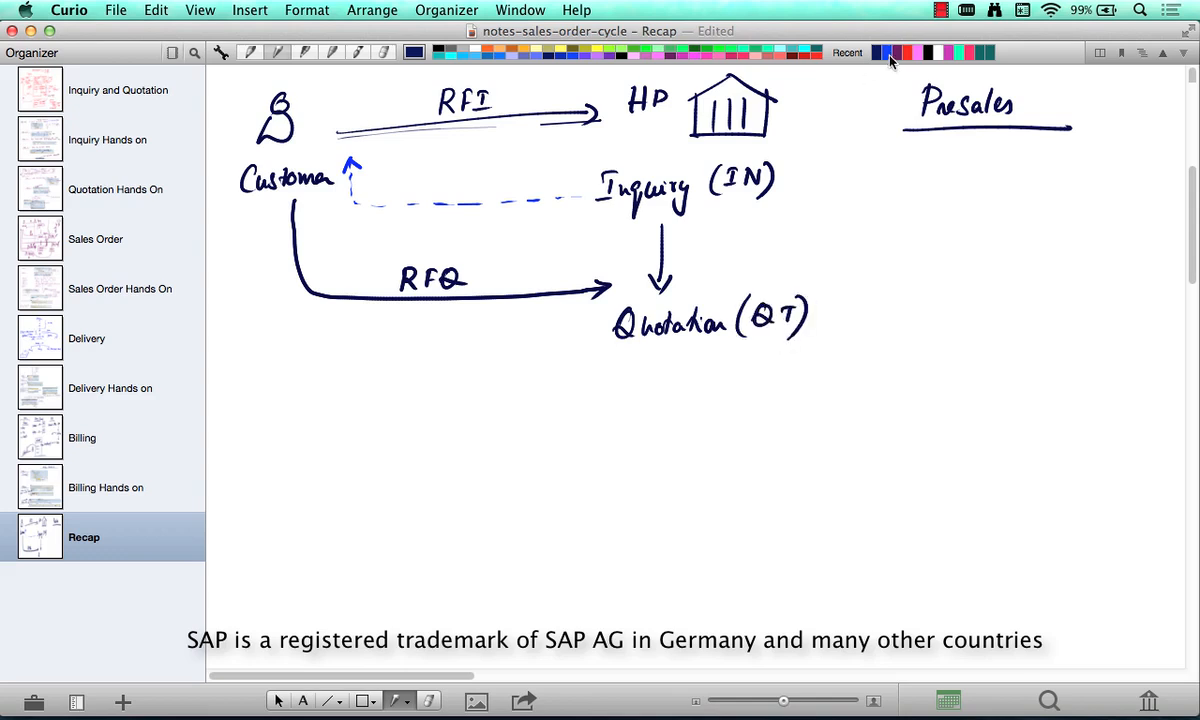